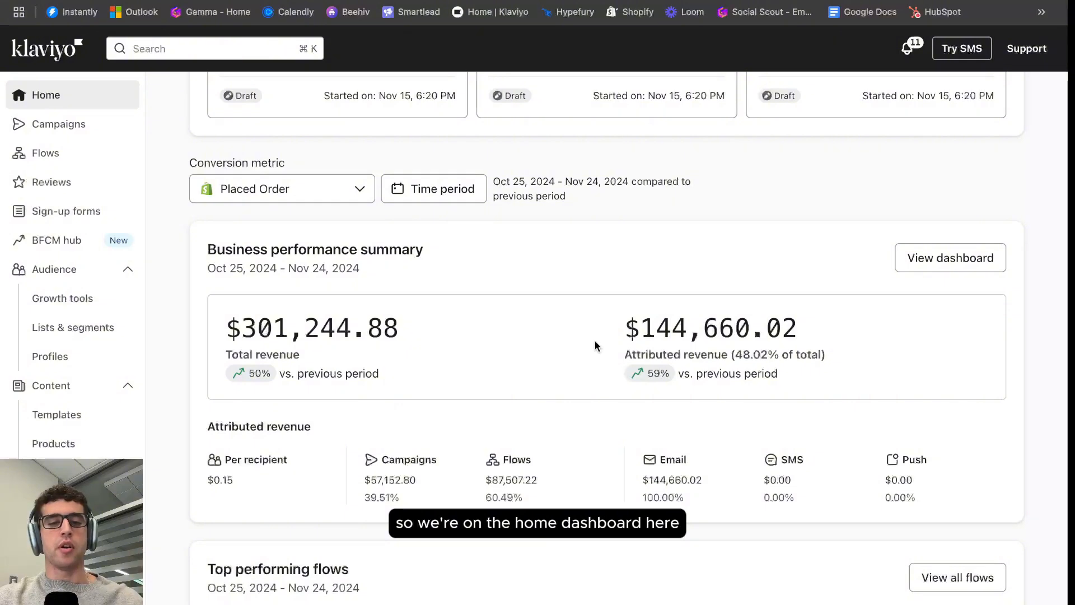
Step: Create a new flow from scratch named TEST, choosing to build it manually
left_click(74, 162)
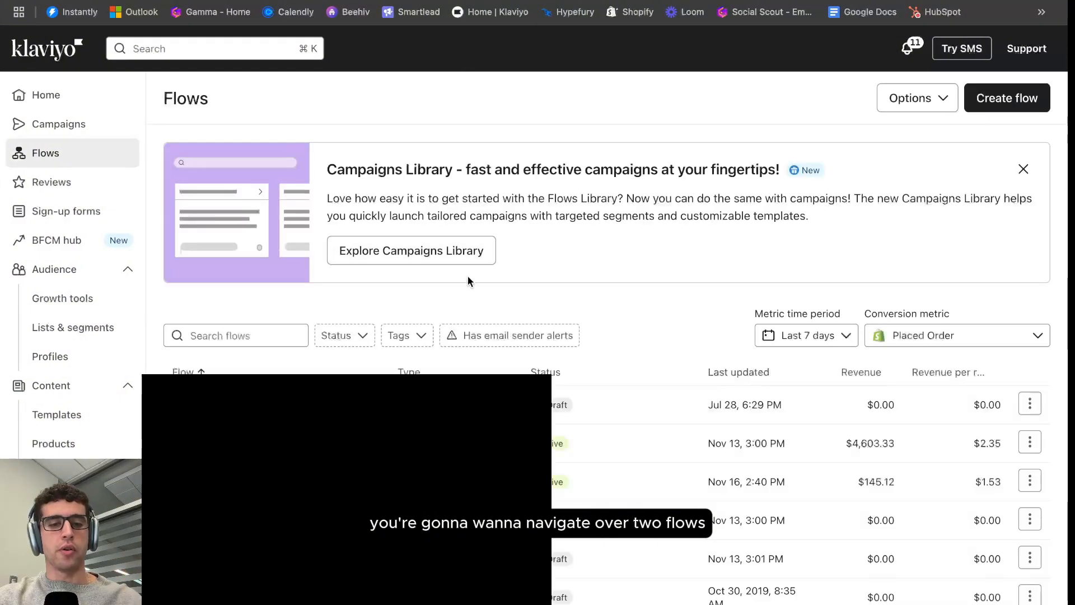
left_click(993, 100)
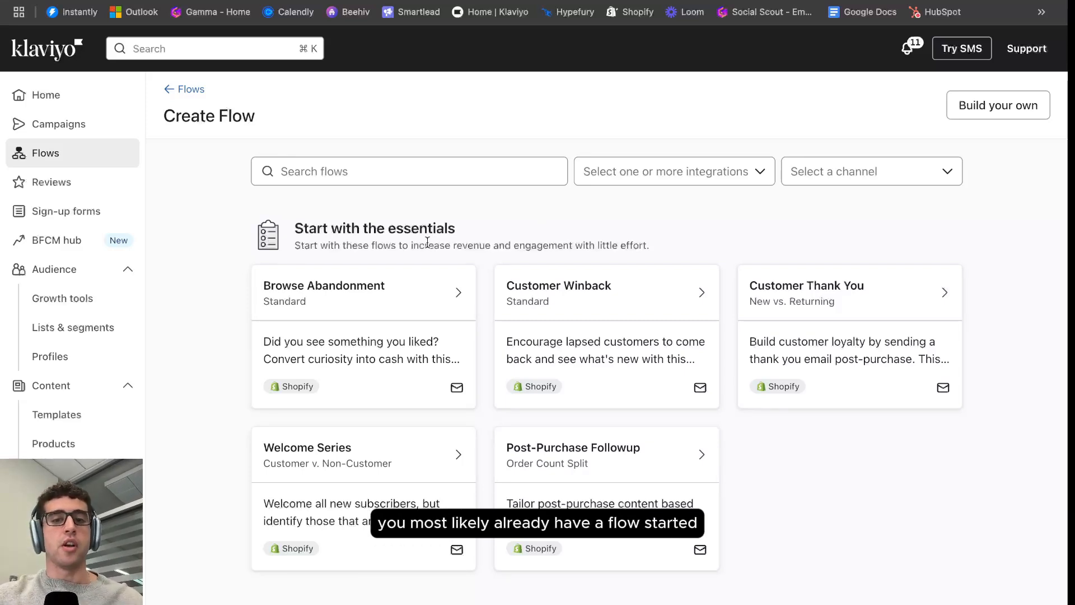
left_click(984, 105)
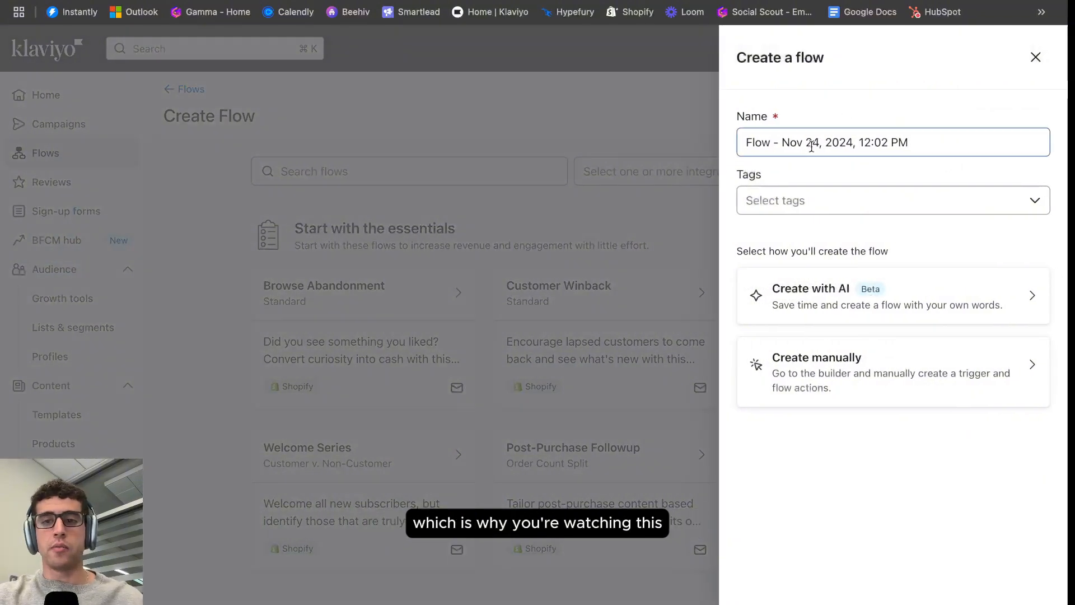
triple_click(811, 143)
type("TEST")
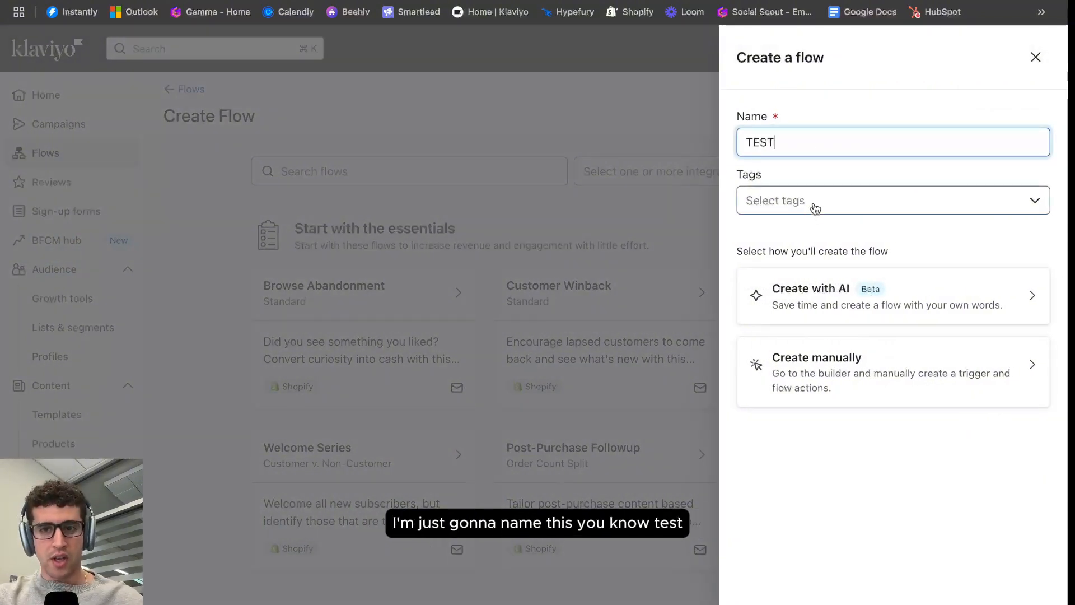
left_click(831, 364)
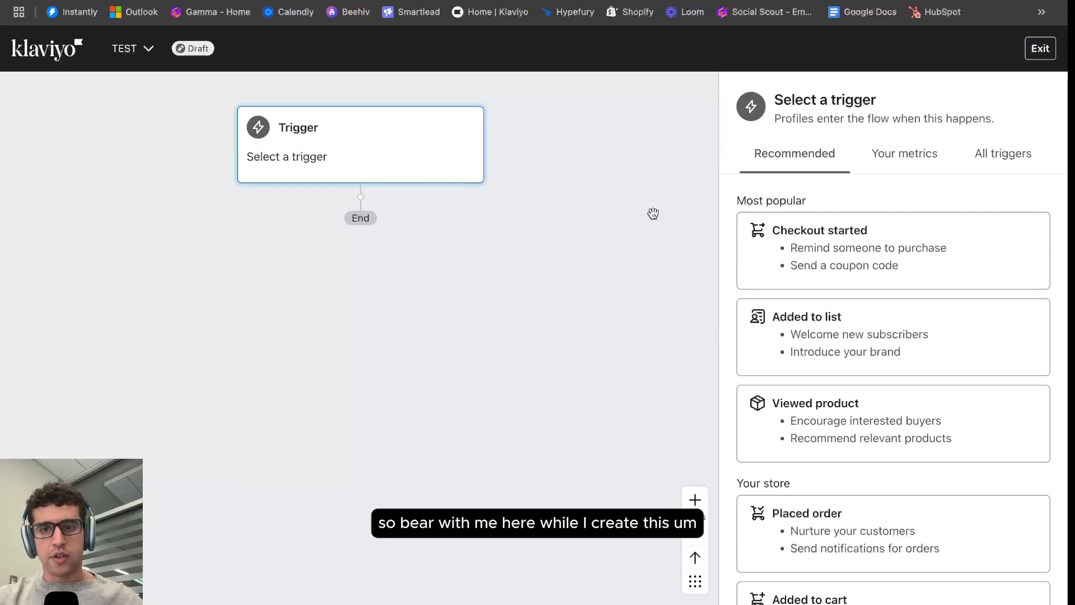
Step: Set the flow's trigger to Added to list with the Deliverability Test list and save it
left_click(817, 311)
left_click(816, 285)
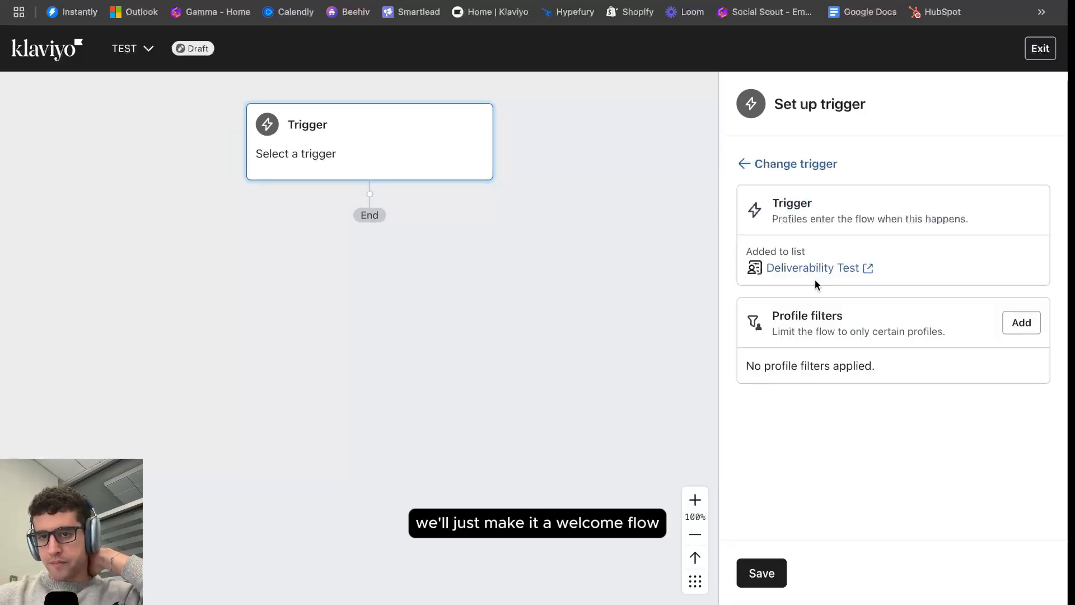
left_click(761, 573)
left_click(680, 408)
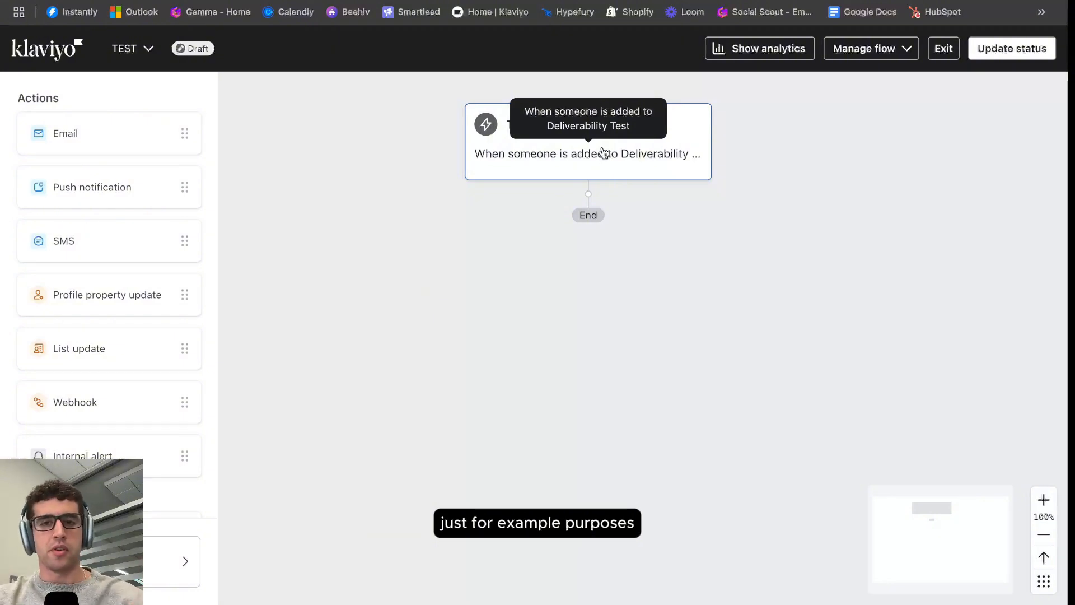
Step: Add a conditional split to the flow directly below the trigger
left_click_drag(758, 214, 752, 232)
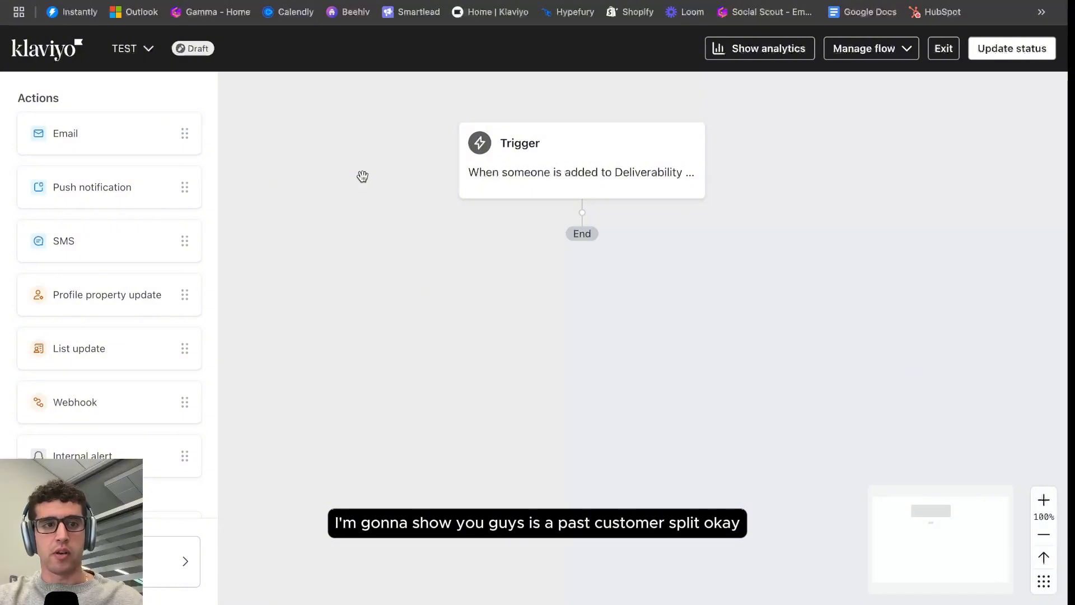
scroll(146, 220, "down", 2)
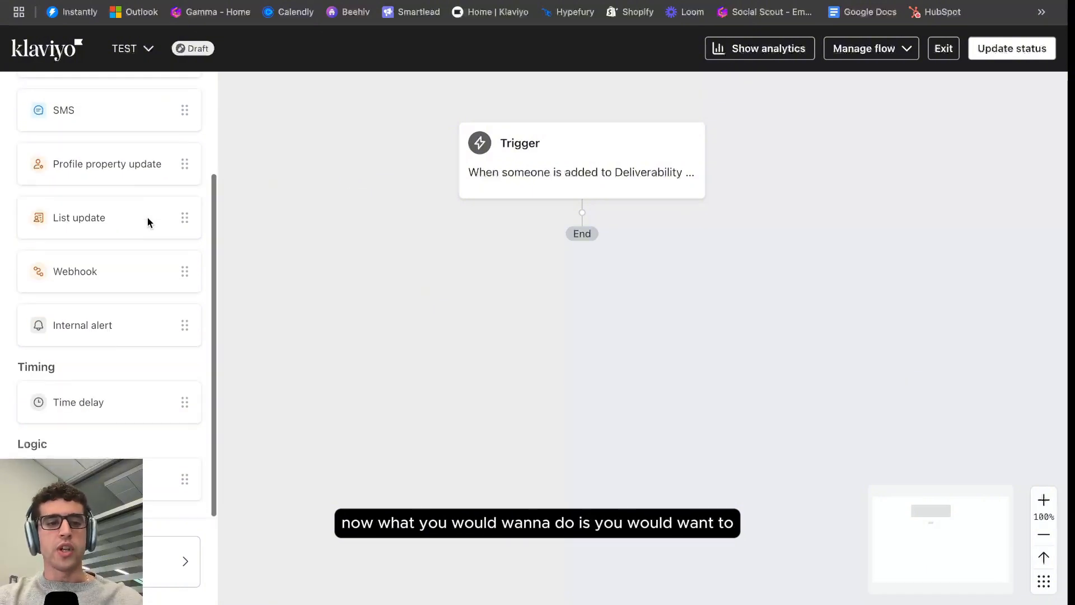
left_click_drag(145, 482, 118, 300)
scroll(77, 168, "down", 2)
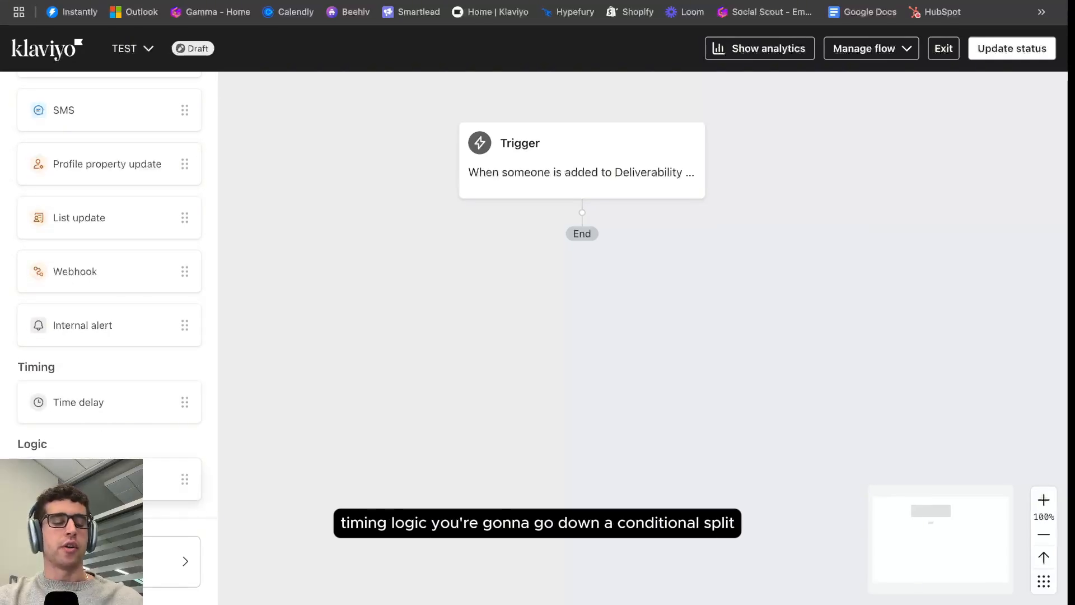
left_click_drag(101, 478, 565, 216)
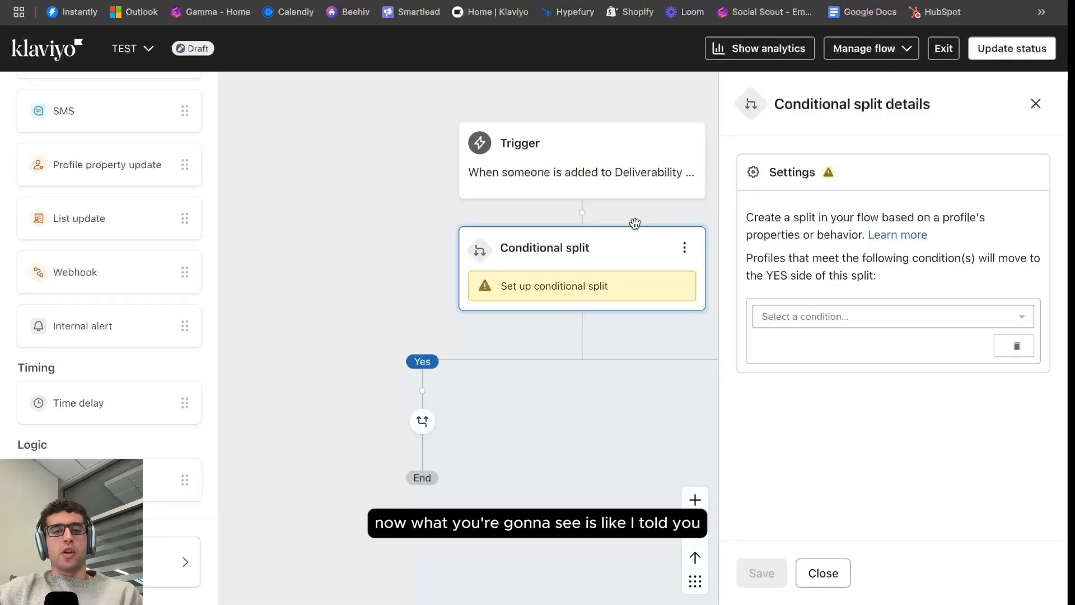
Step: Set the split's condition to What someone has done (or not done), with Placed Order as the metric
scroll(580, 238, "right", 2)
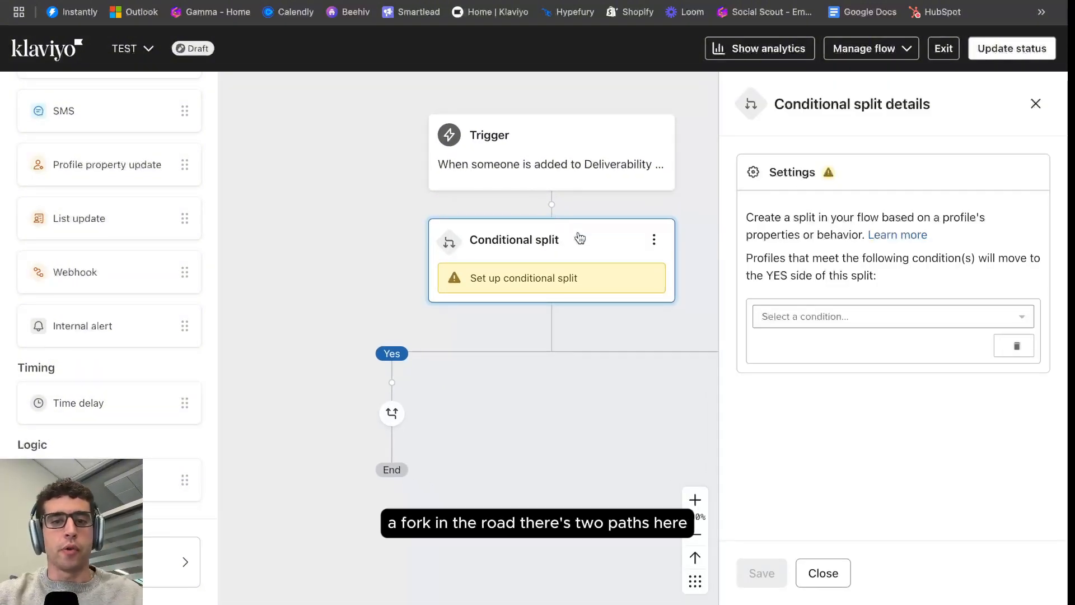
scroll(536, 223, "up", 1)
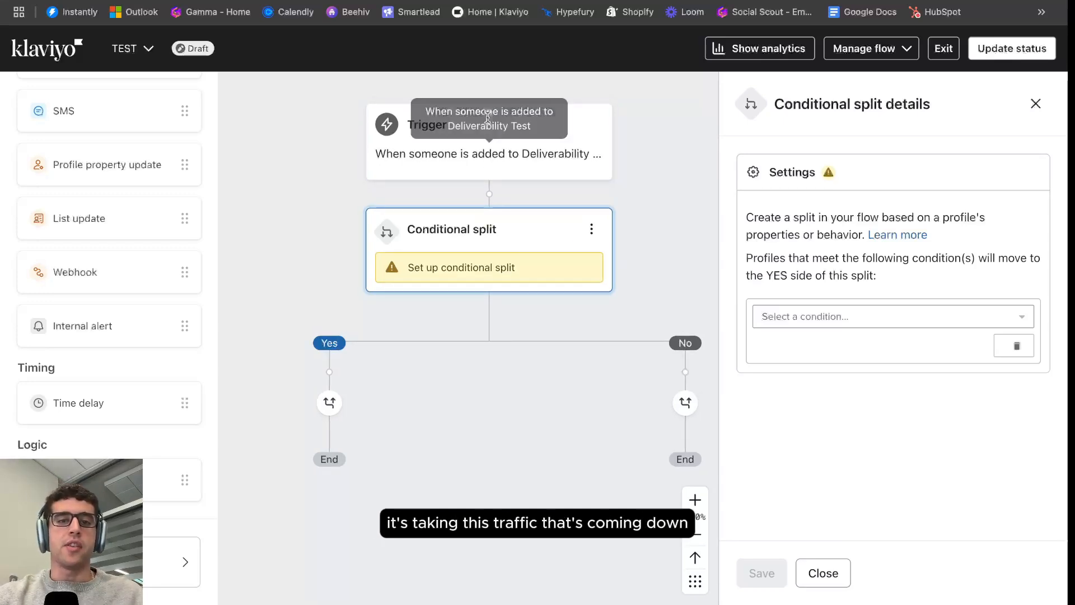
scroll(493, 226, "up", 2)
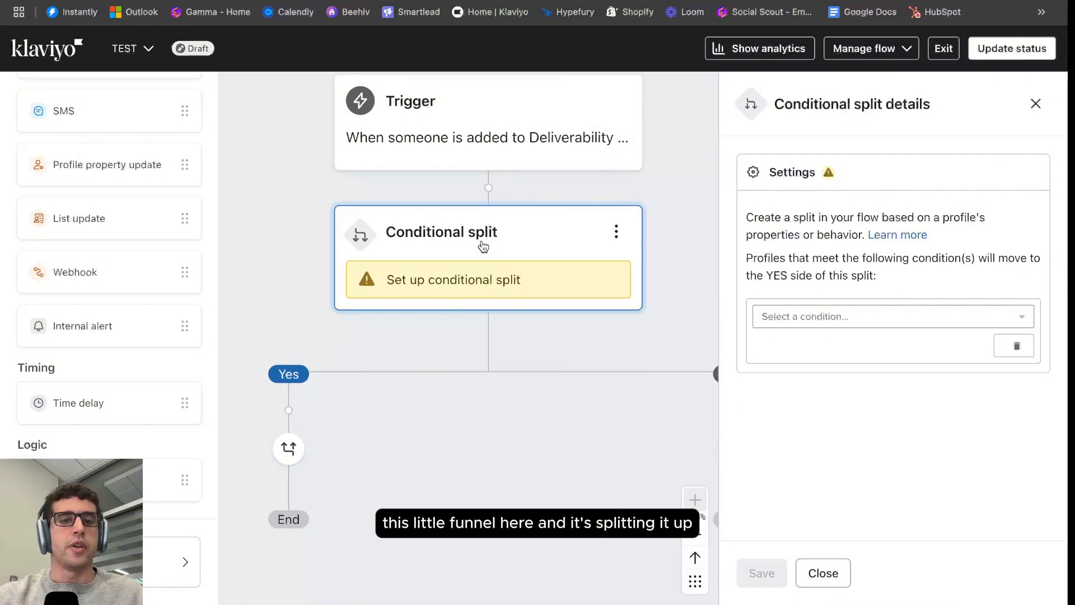
scroll(485, 242, "down", 3)
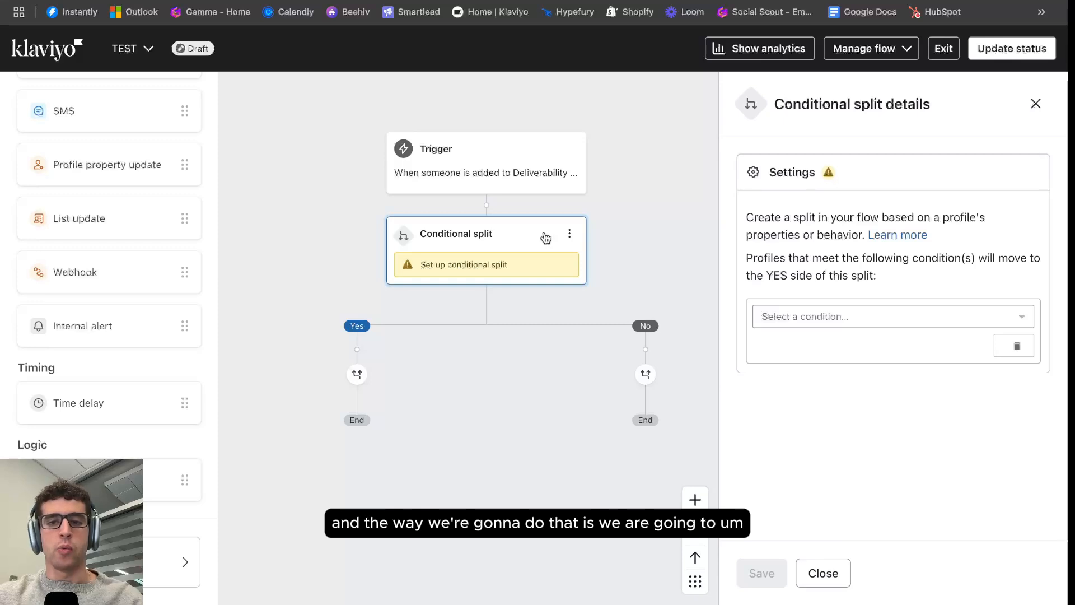
left_click(840, 316)
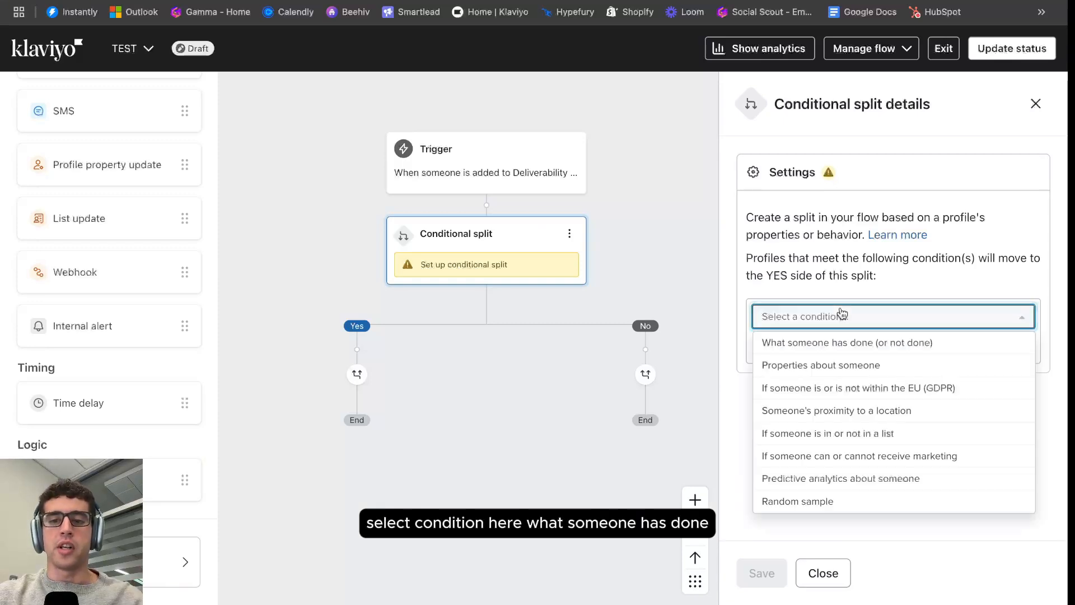
left_click(847, 344)
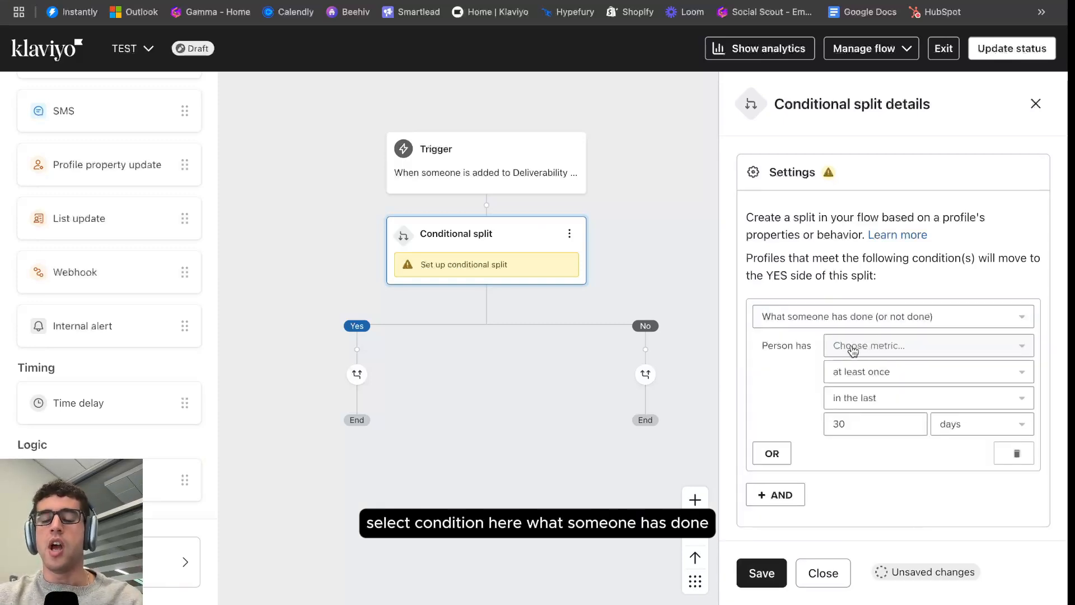
left_click(851, 348)
left_click(873, 378)
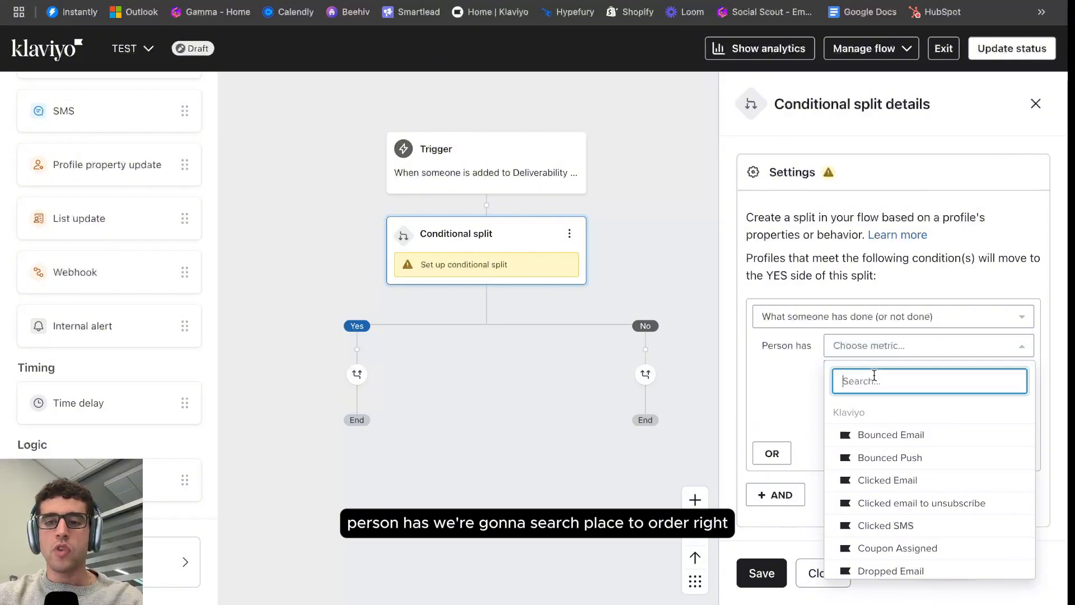
type("plac")
left_click(885, 435)
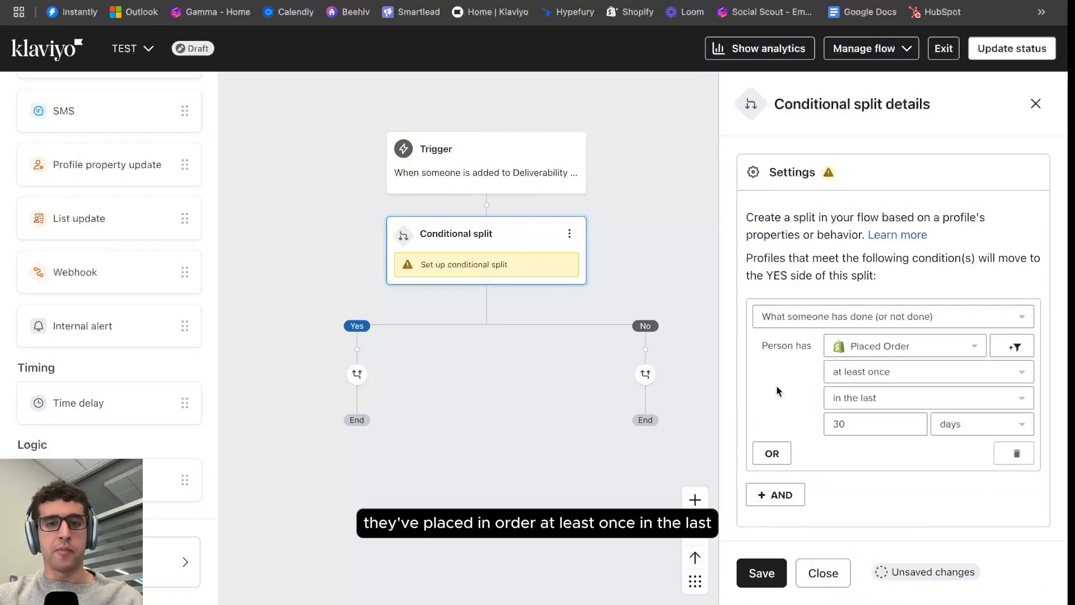
Step: Change the Placed Order condition's timeframe to over all time, then save and close the split's details
left_click(863, 399)
left_click(866, 424)
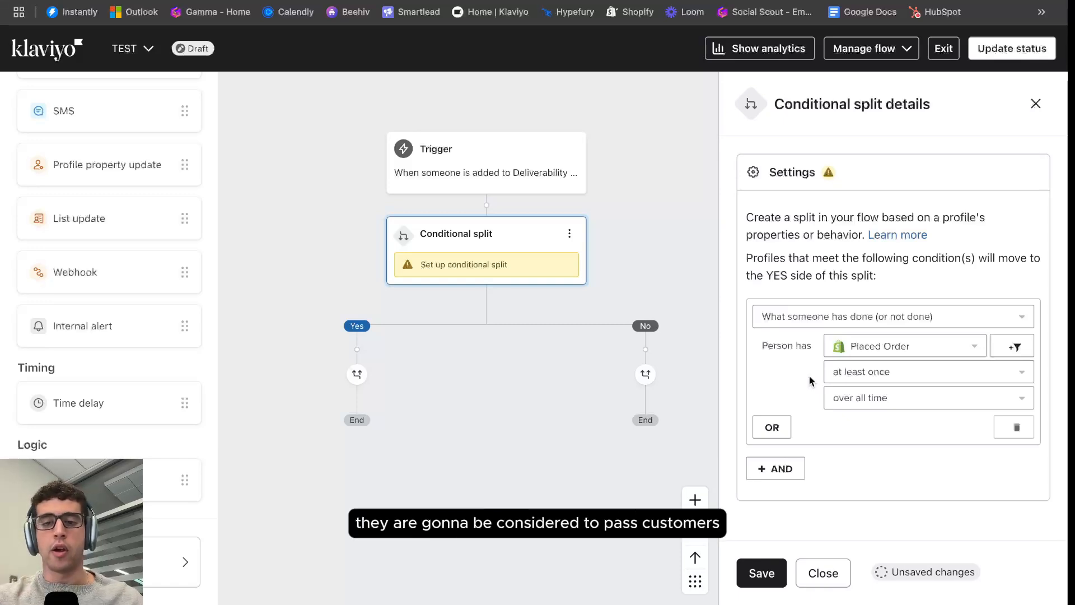
left_click(762, 573)
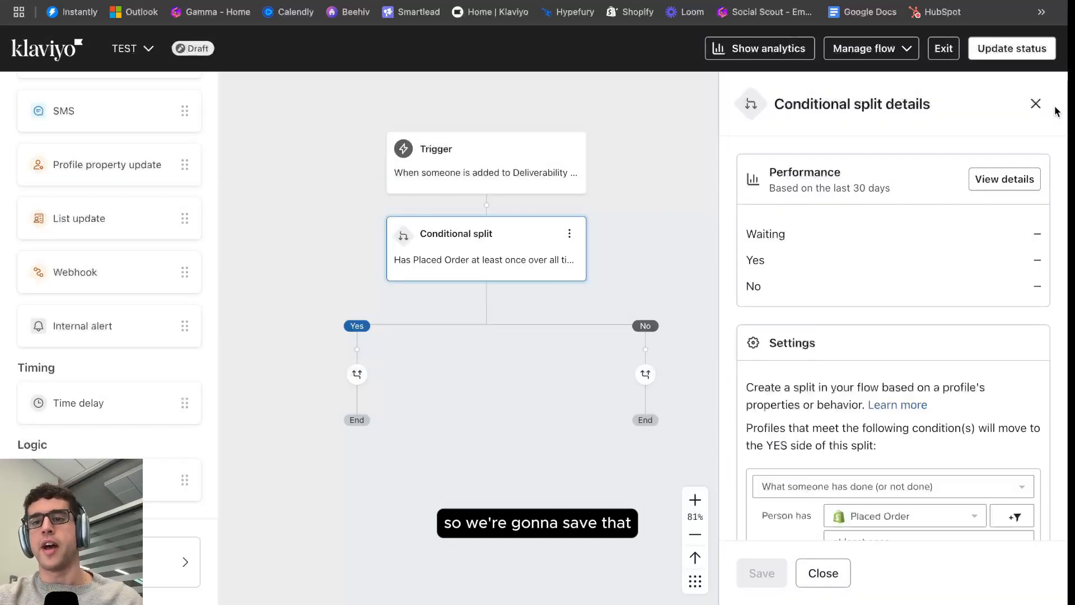
left_click(1035, 103)
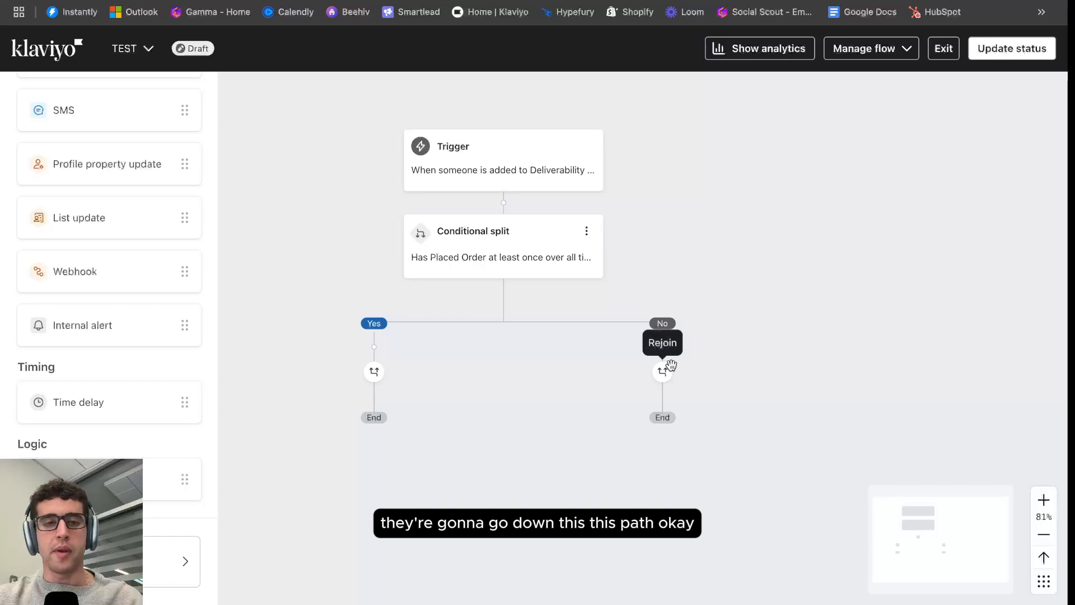
Step: Add one email to the Yes branch and another to the No branch of the conditional split
scroll(81, 218, "up", 3)
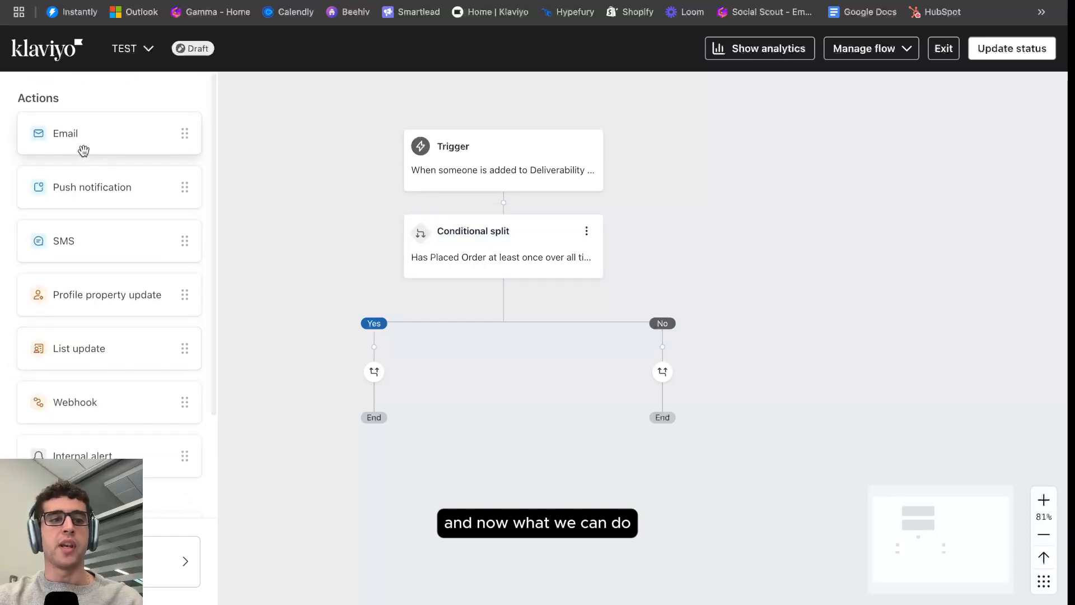
left_click_drag(84, 146, 347, 358)
left_click_drag(127, 137, 662, 358)
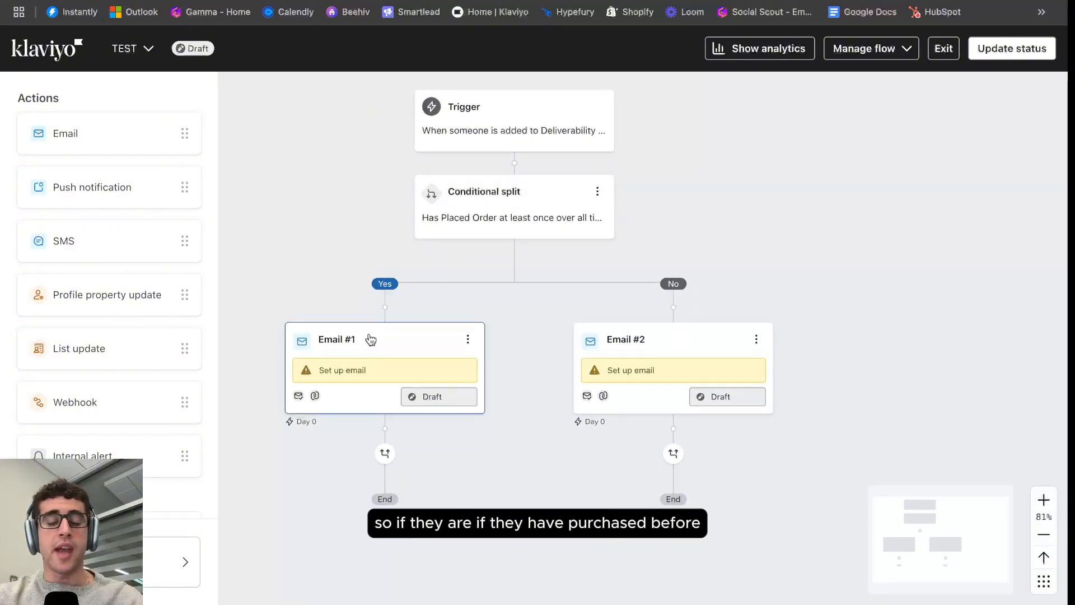
Step: Rename the Yes branch email as "Email #1 - Past Customer" and save it
left_click(361, 340)
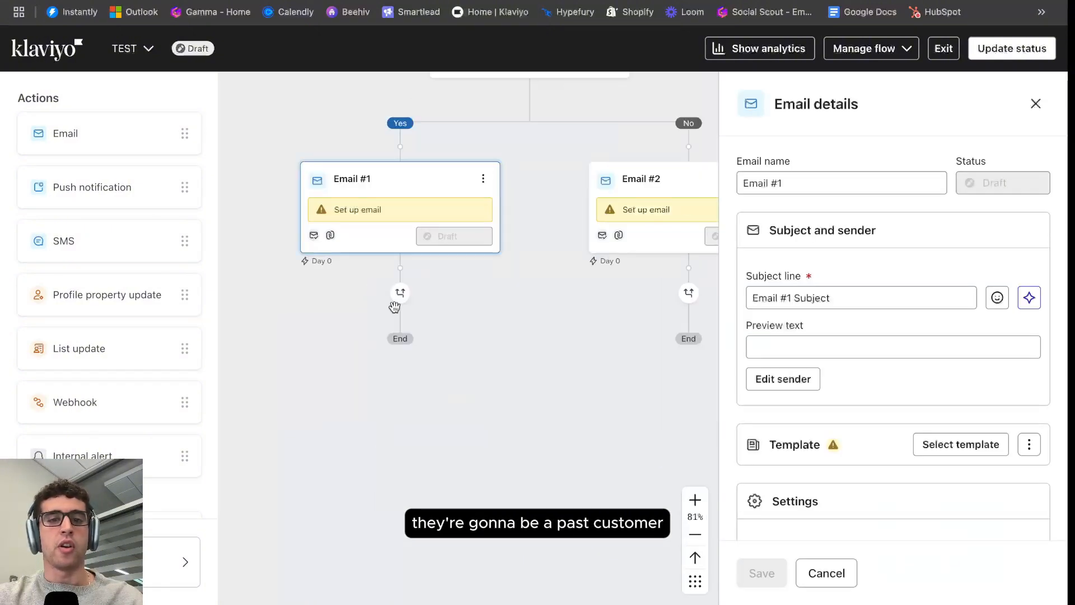
left_click(807, 178)
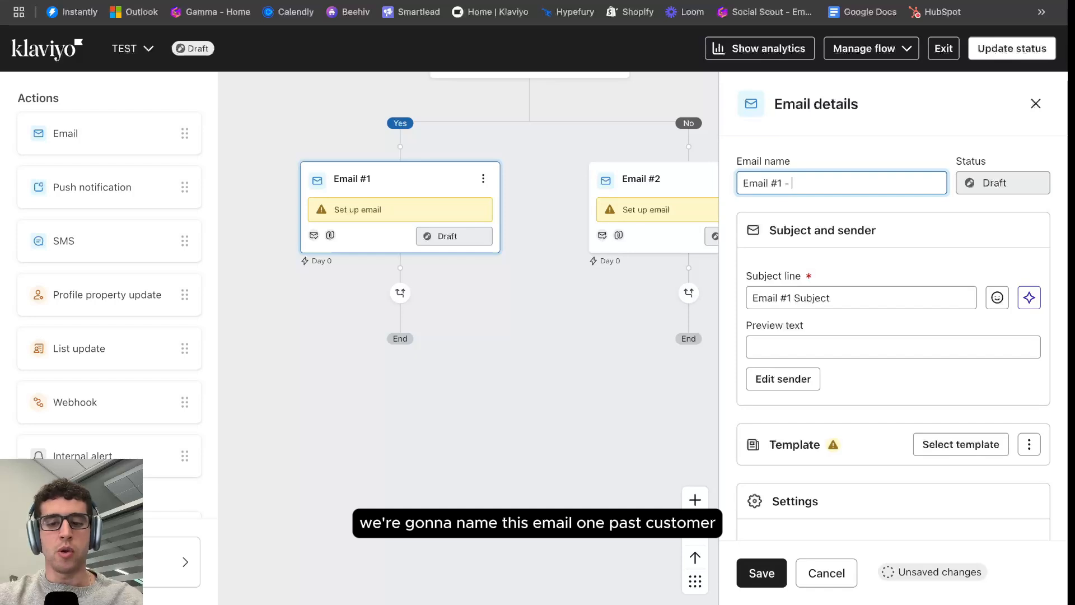
type("- Past Customer")
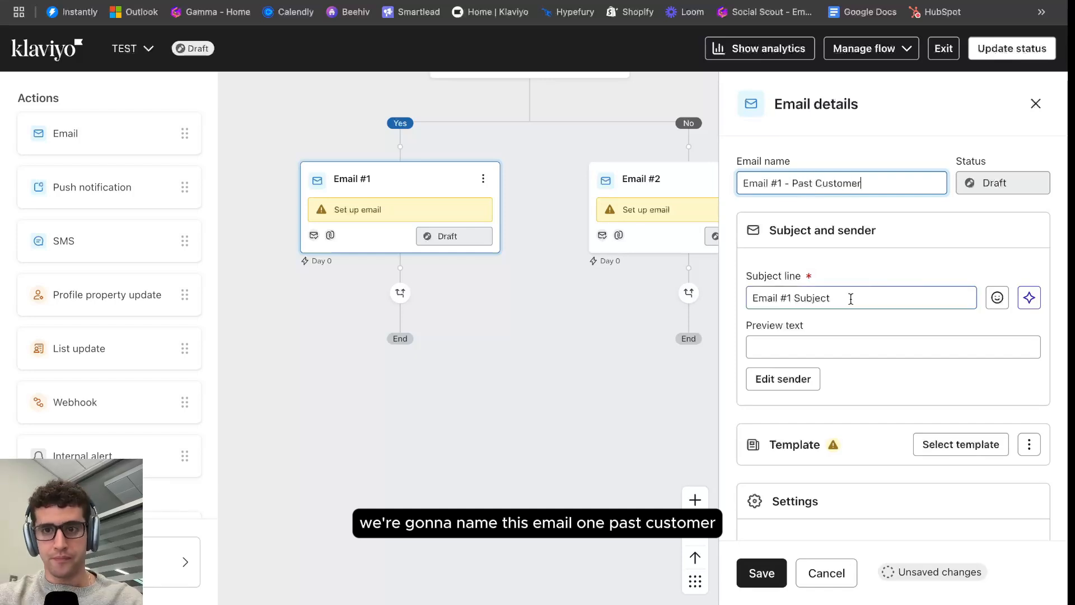
left_click(764, 573)
left_click(1036, 104)
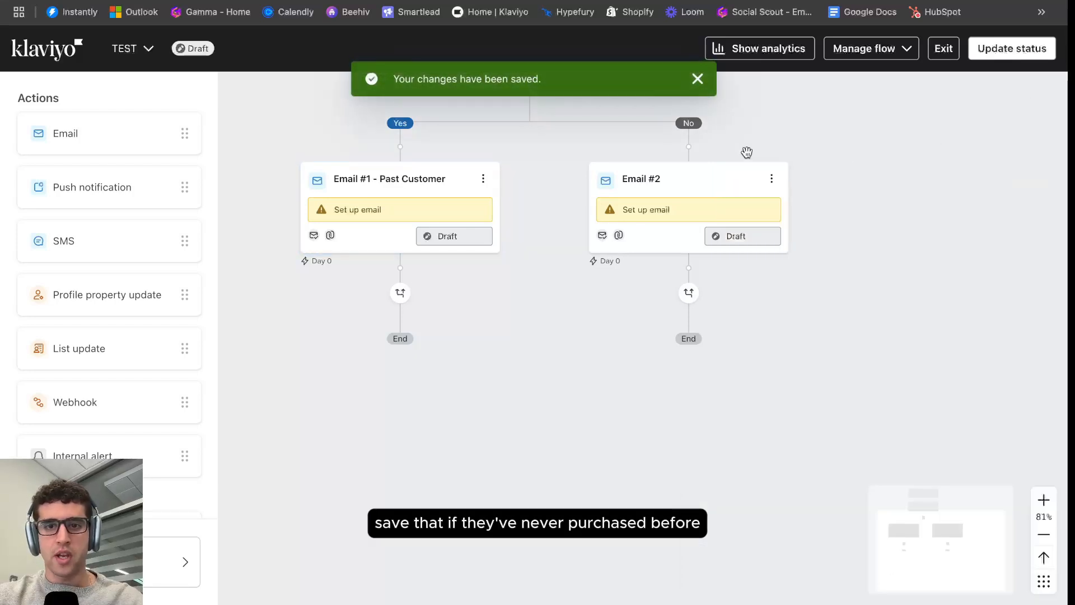
Step: Rename the No branch email as "Email #1 - Non Customer" and save it
left_click(675, 171)
left_click(789, 189)
key("BackSpace")
type("1")
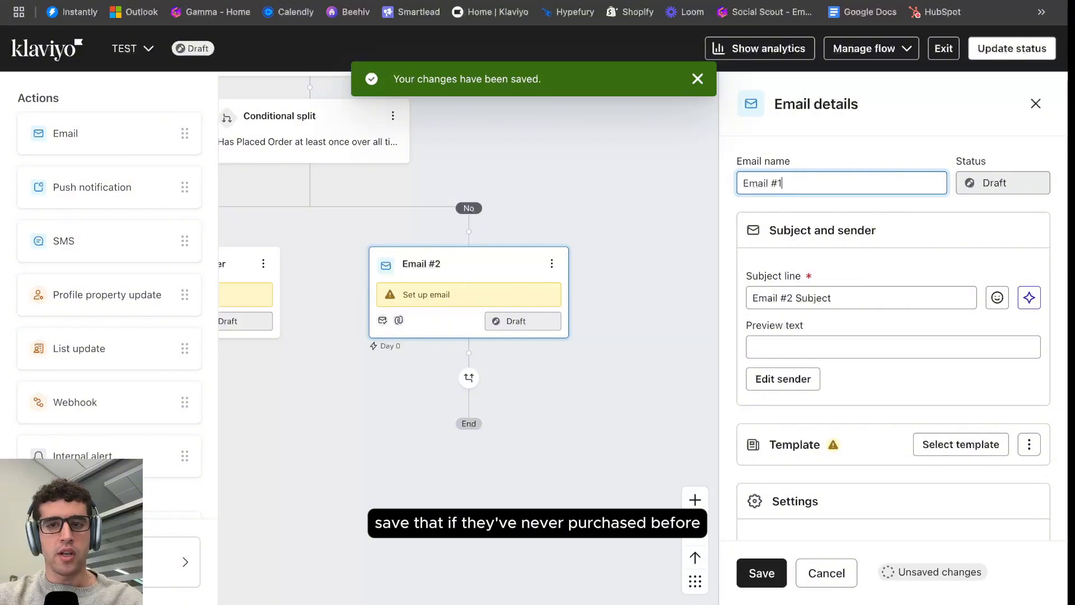
type(" - Non")
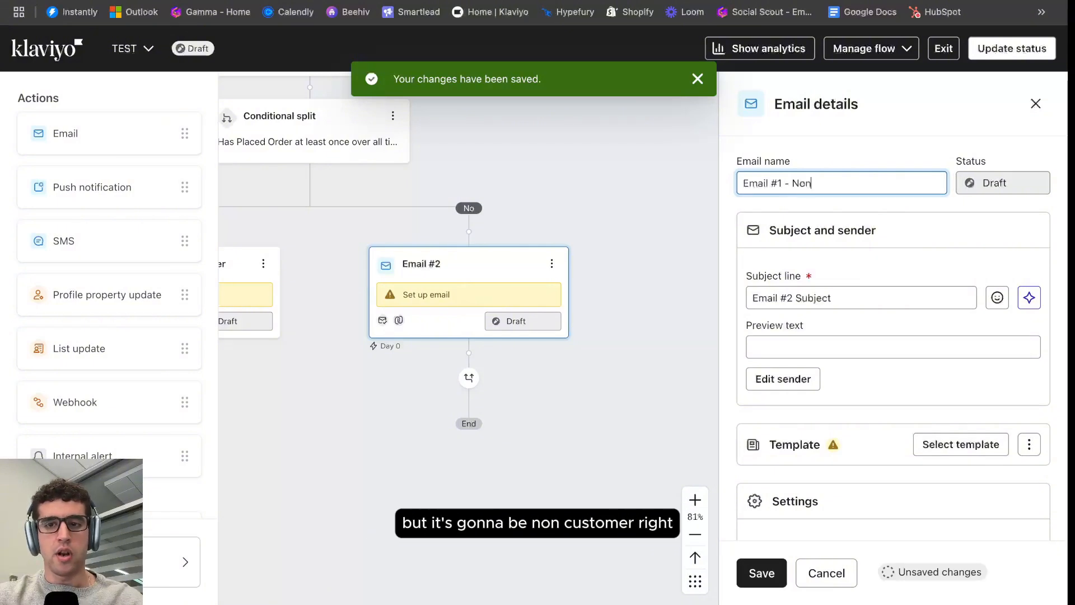
type(" S")
type(" Customer")
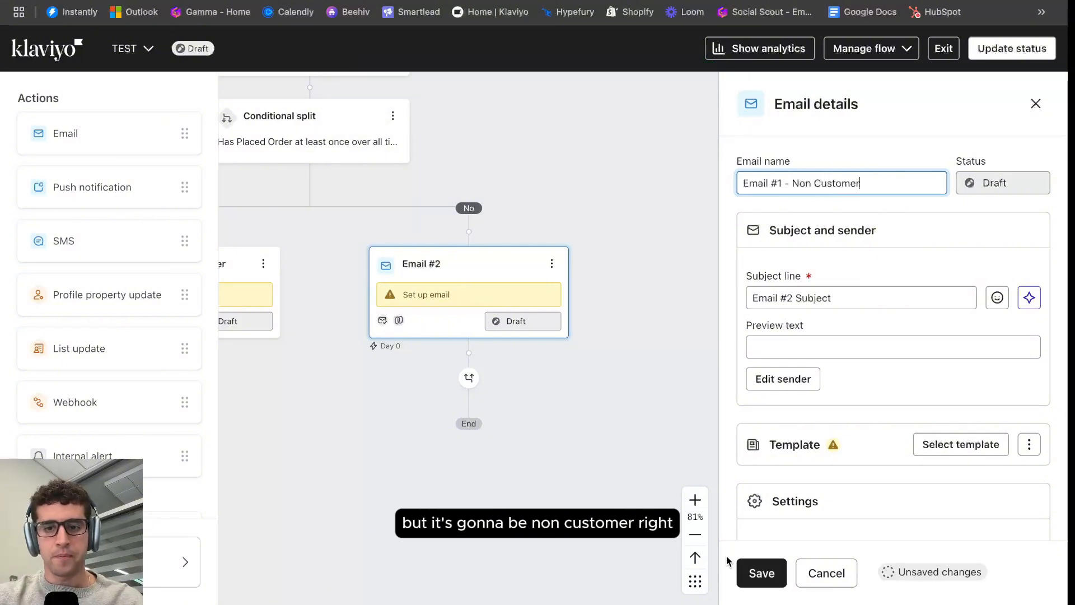
left_click(762, 572)
left_click(1035, 105)
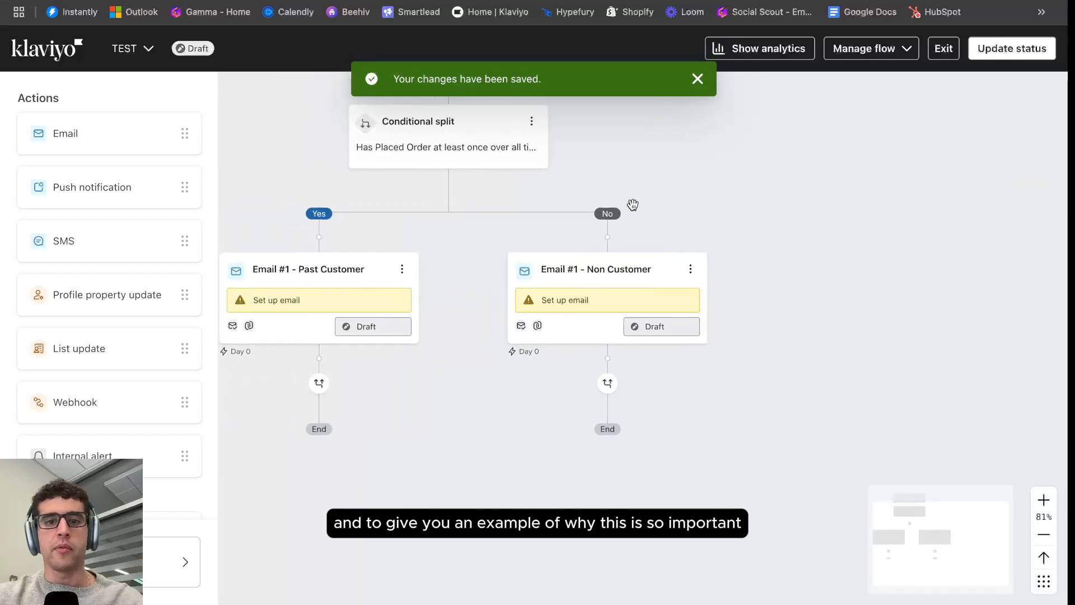
Step: Switch to the Fetch Eyewear design file in Figma and compare the AC Email #3 Non-Customer and Past Customer designs
left_click_drag(633, 205, 658, 215)
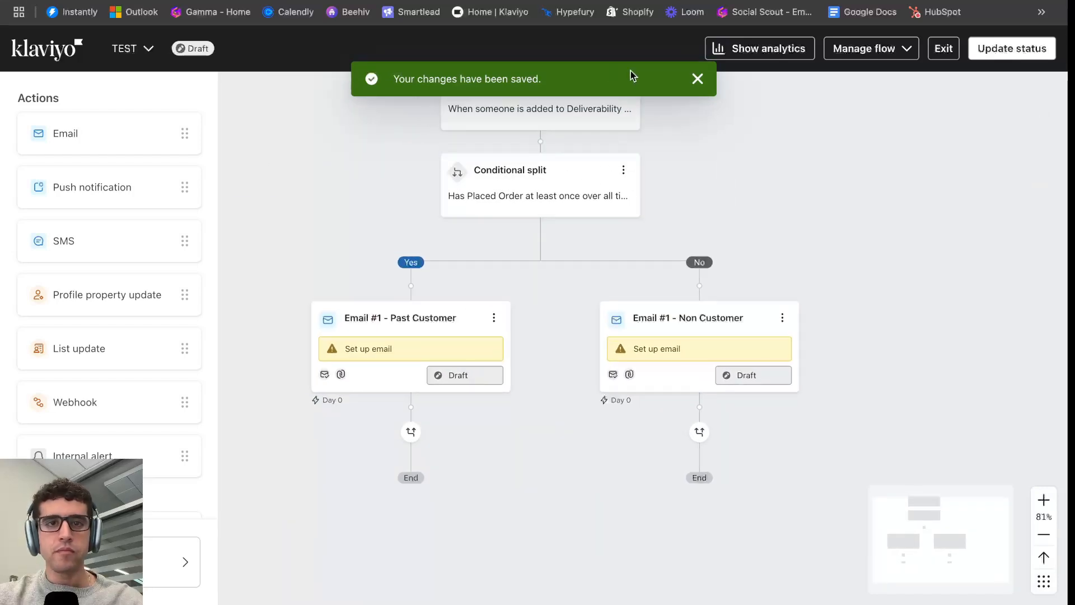
left_click(666, 1)
scroll(505, 217, "left", 3)
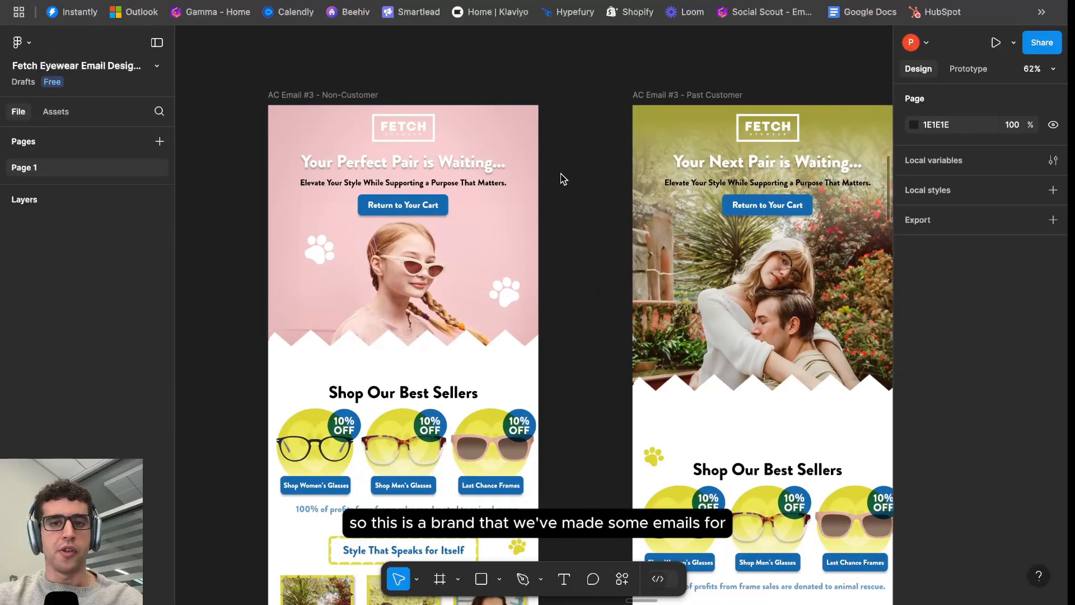
scroll(561, 189, "right", 3)
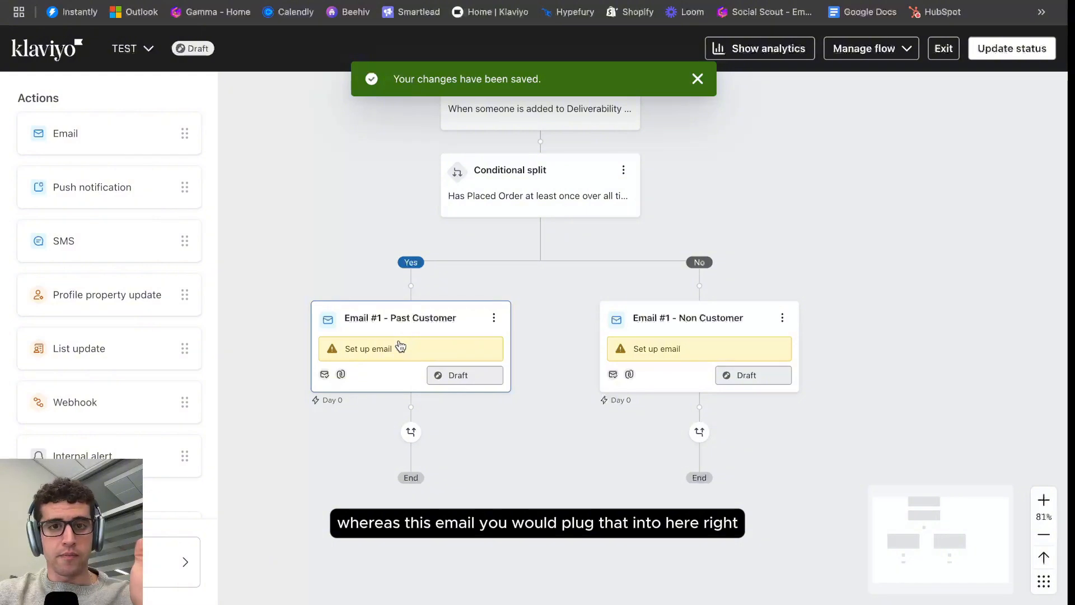
Step: Review the conditional split's Placed Order condition, then close its details
scroll(398, 348, "down", 2)
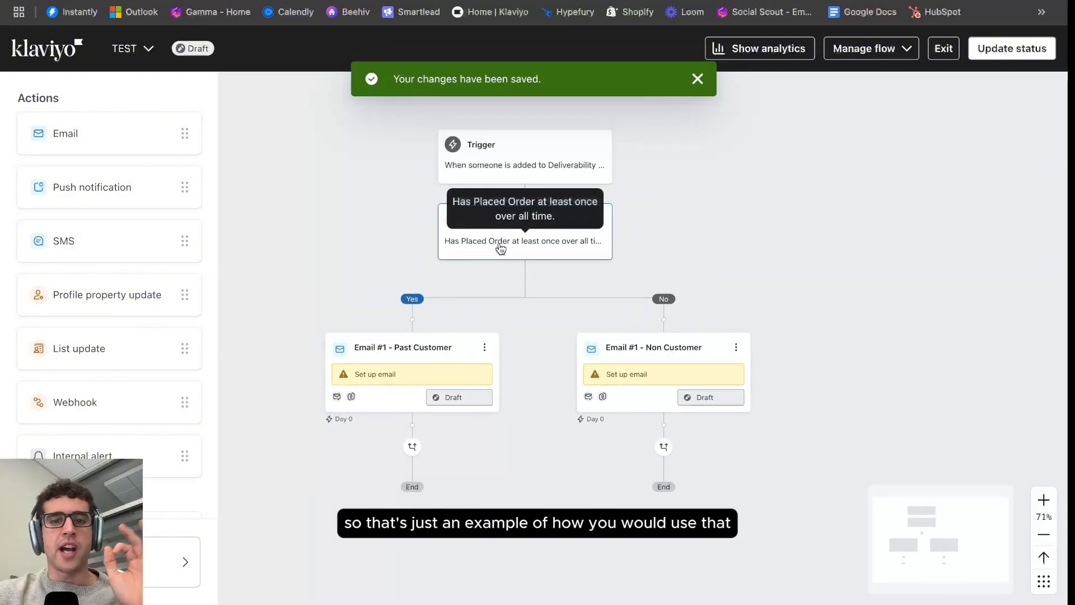
left_click(499, 247)
scroll(810, 294, "down", 2)
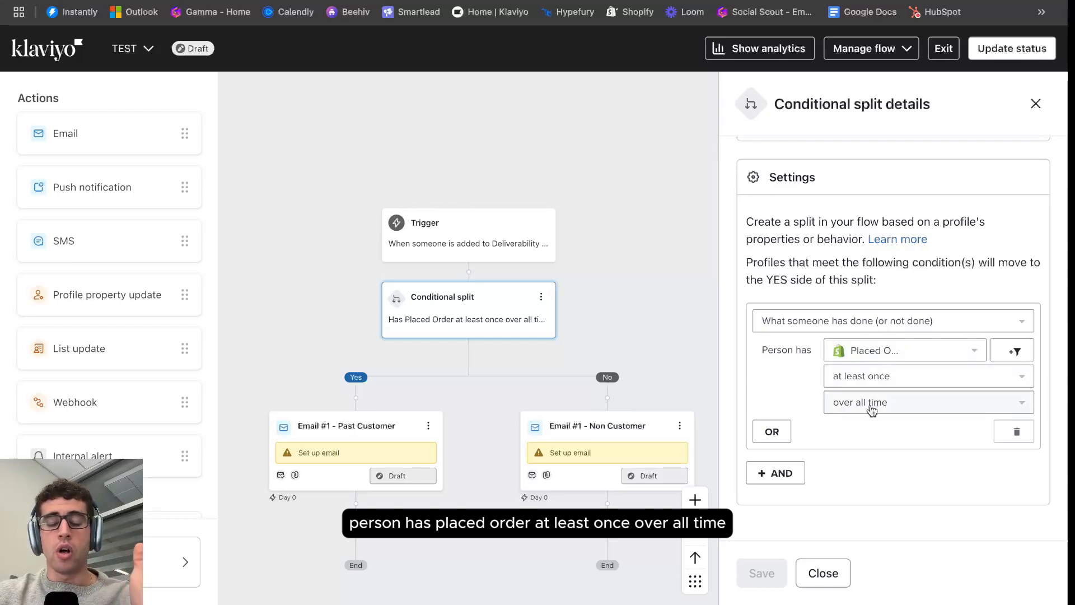
left_click(1037, 104)
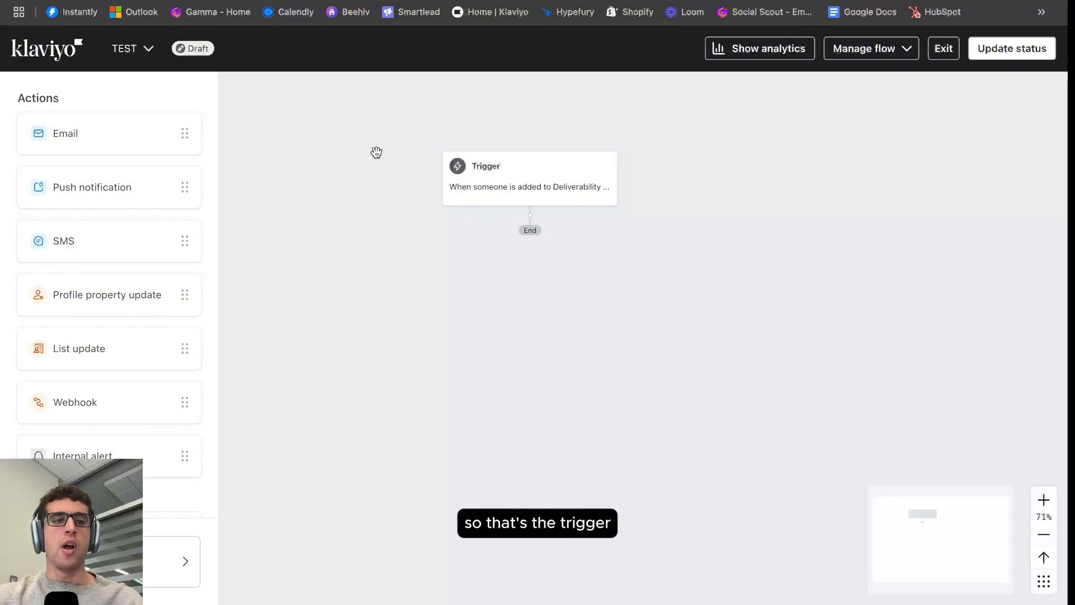
Step: Add an email directly after the trigger and a conditional split below that email
left_click_drag(106, 132, 533, 222)
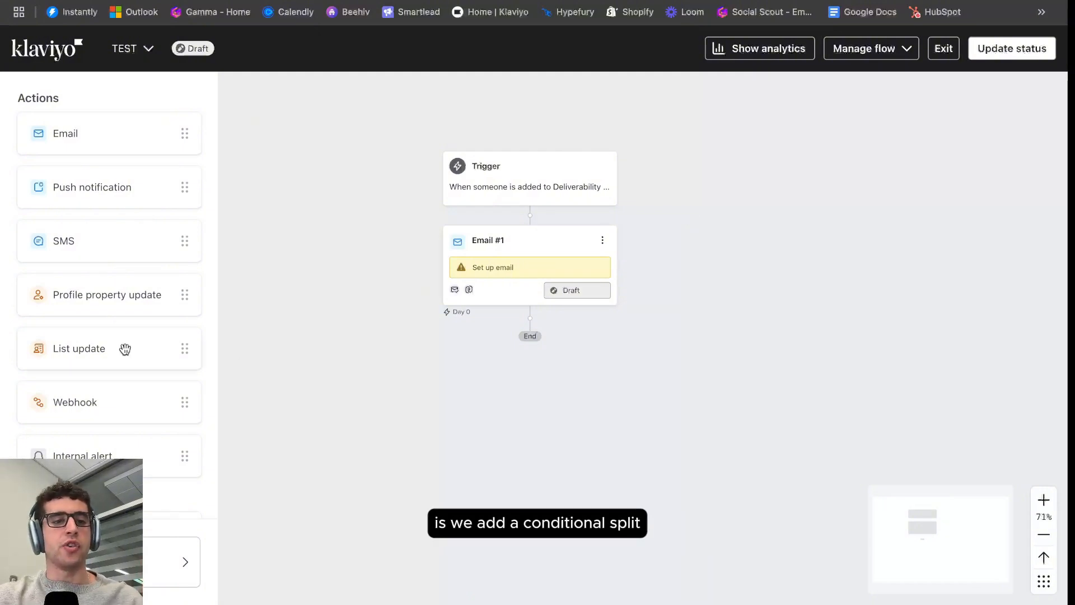
scroll(107, 353, "down", 3)
left_click_drag(502, 357, 506, 342)
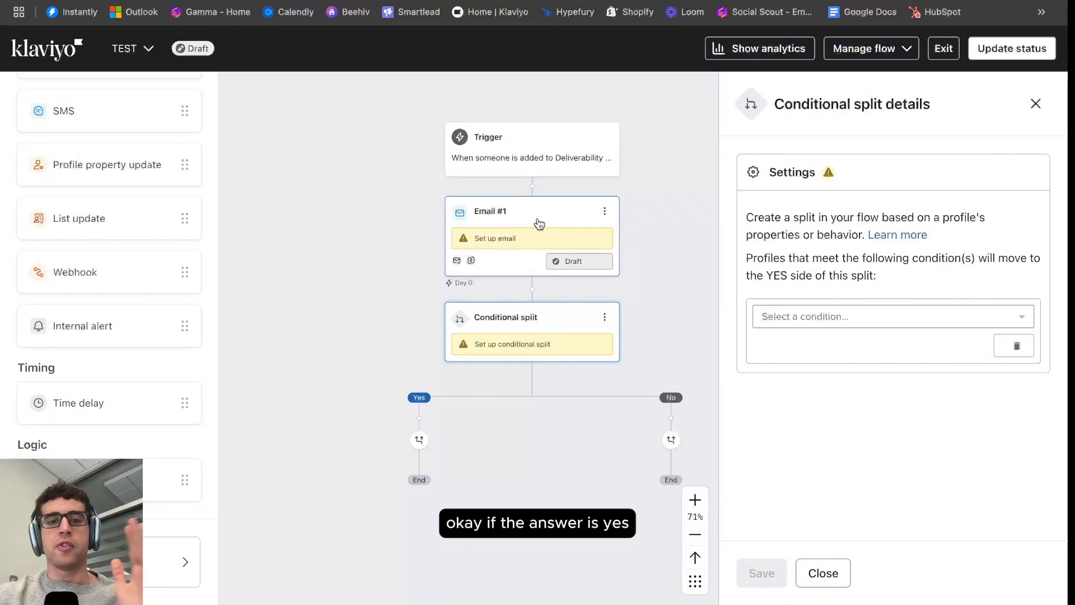
Step: Add one email to the Yes branch and one to the No branch of the split below Email #1
scroll(168, 191, "up", 3)
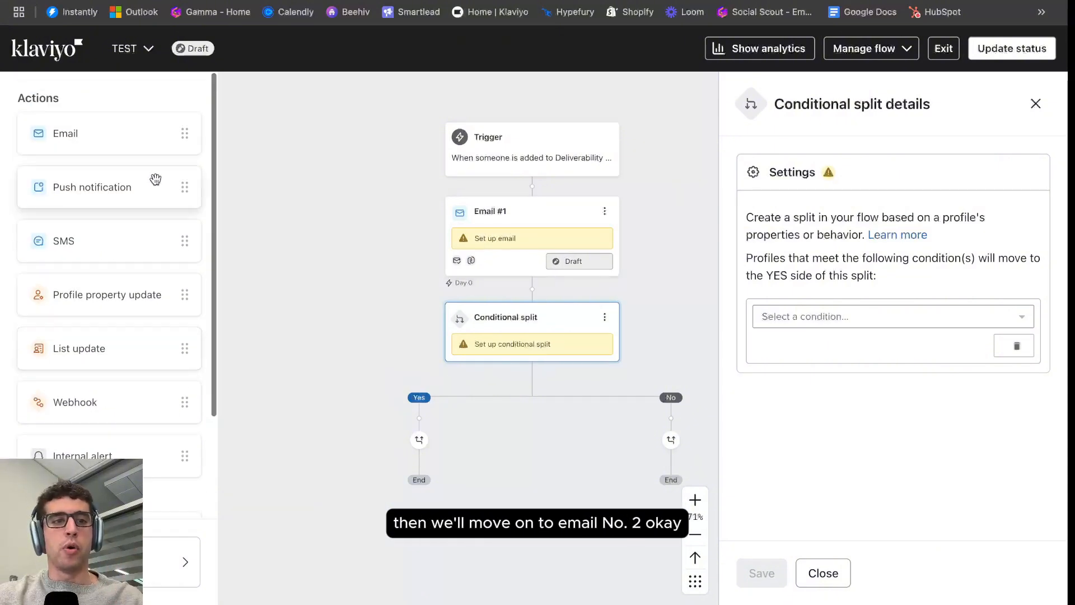
left_click_drag(91, 128, 427, 425)
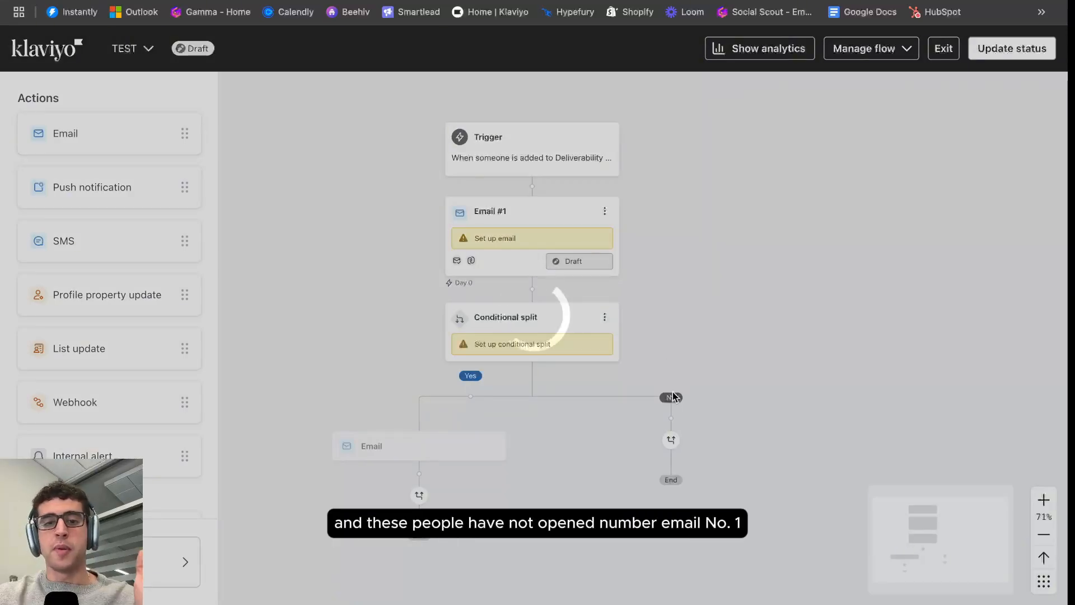
scroll(504, 240, "down", 1)
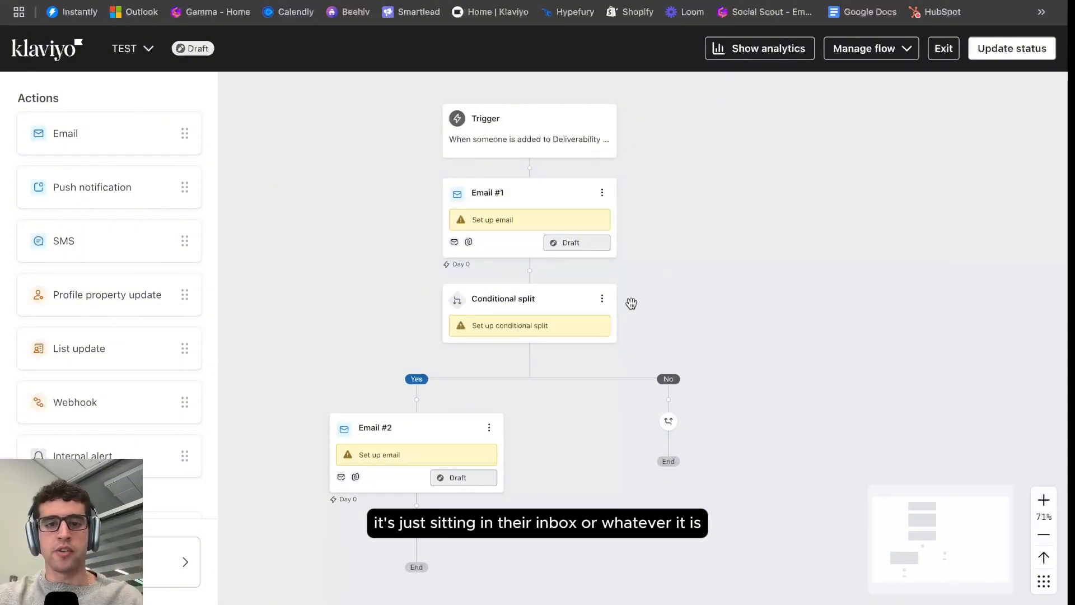
left_click_drag(108, 132, 678, 418)
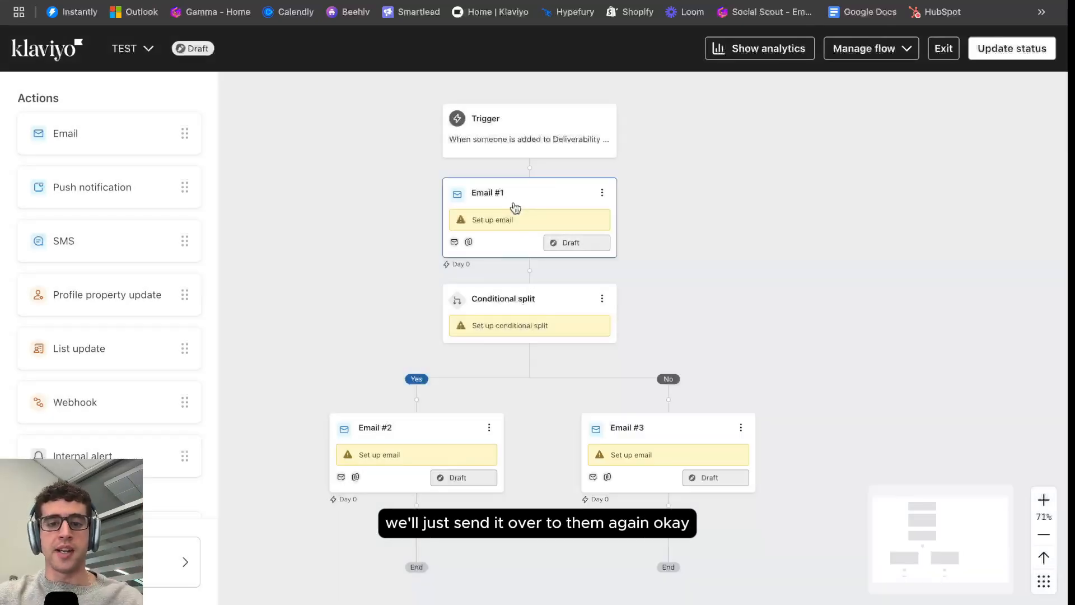
Step: Set the split's condition to What someone has done (or not done) with the Klaviyo metric Opened Email
left_click(507, 312)
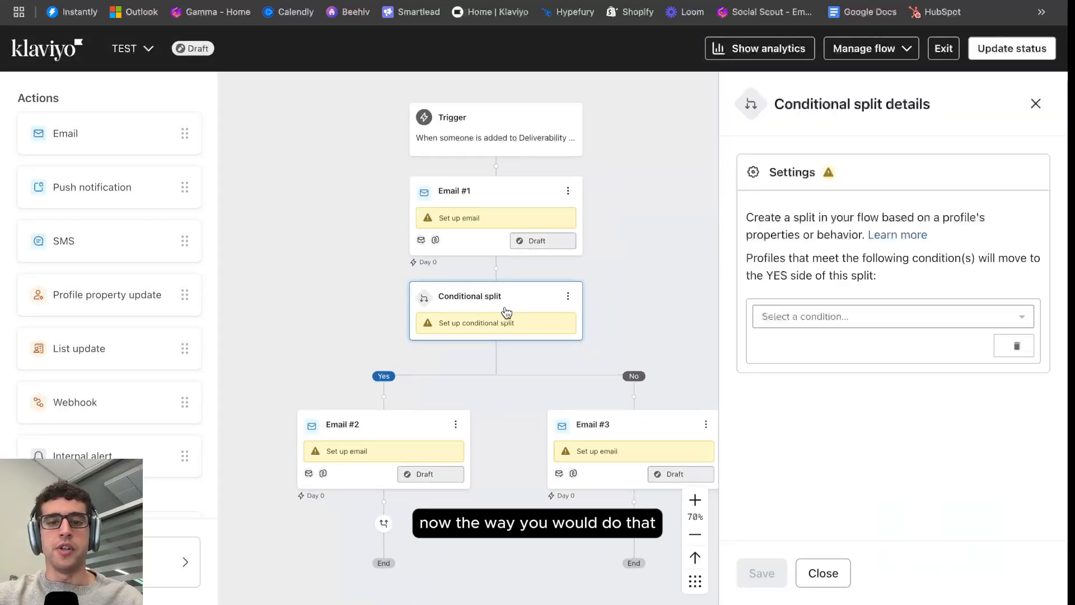
left_click(798, 320)
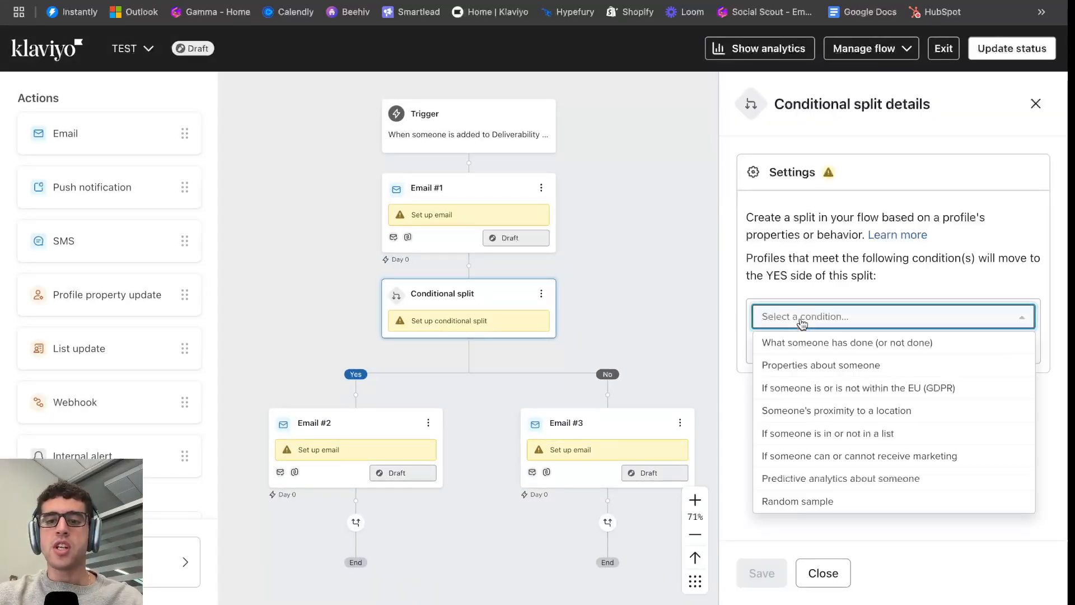
left_click(836, 344)
left_click(855, 346)
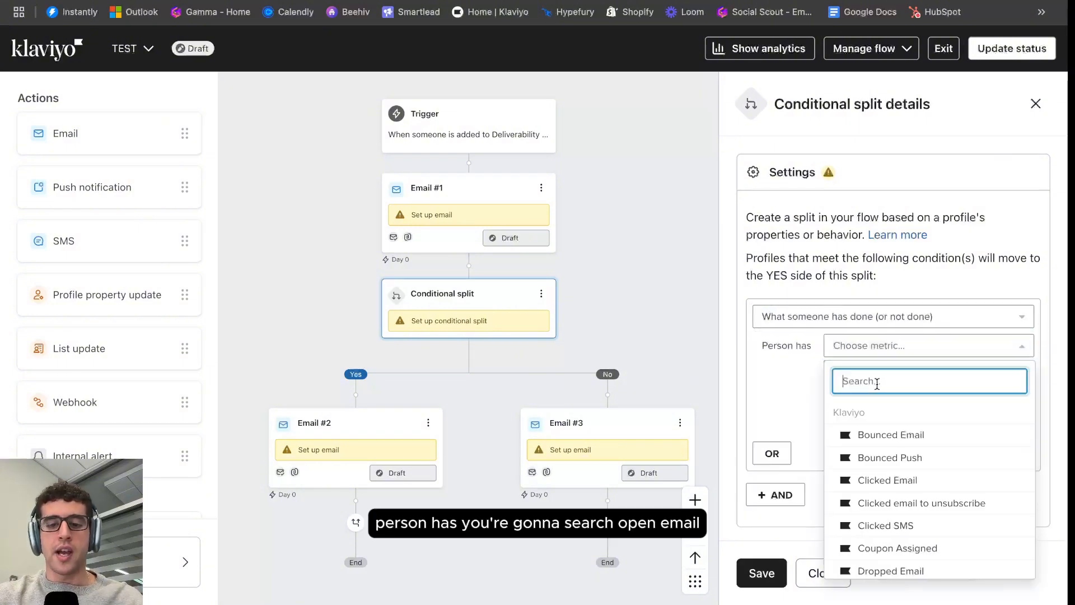
type("open")
left_click(885, 454)
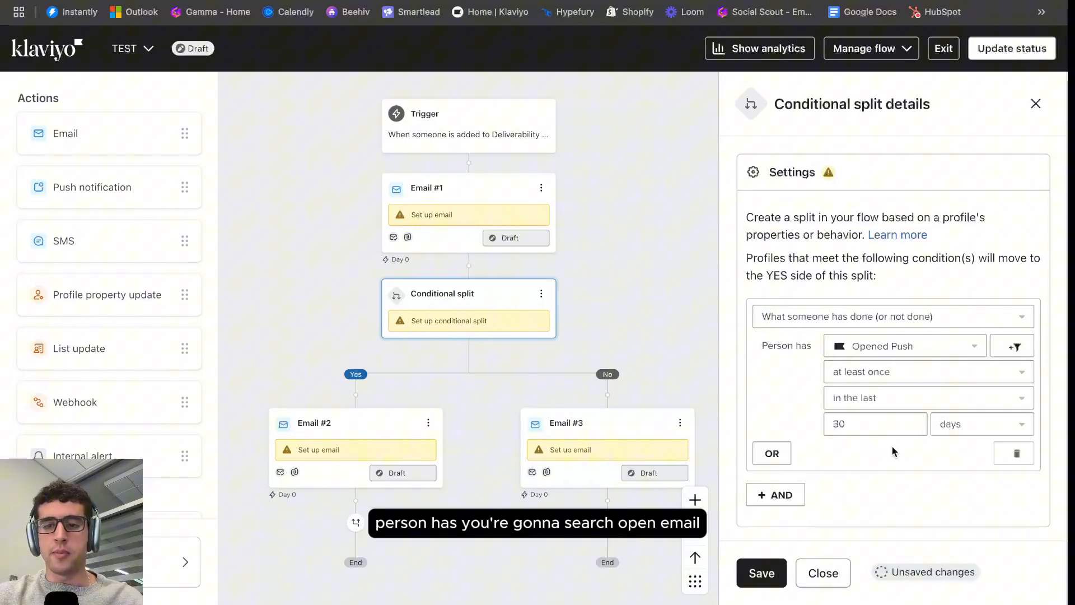
left_click(900, 356)
type("open")
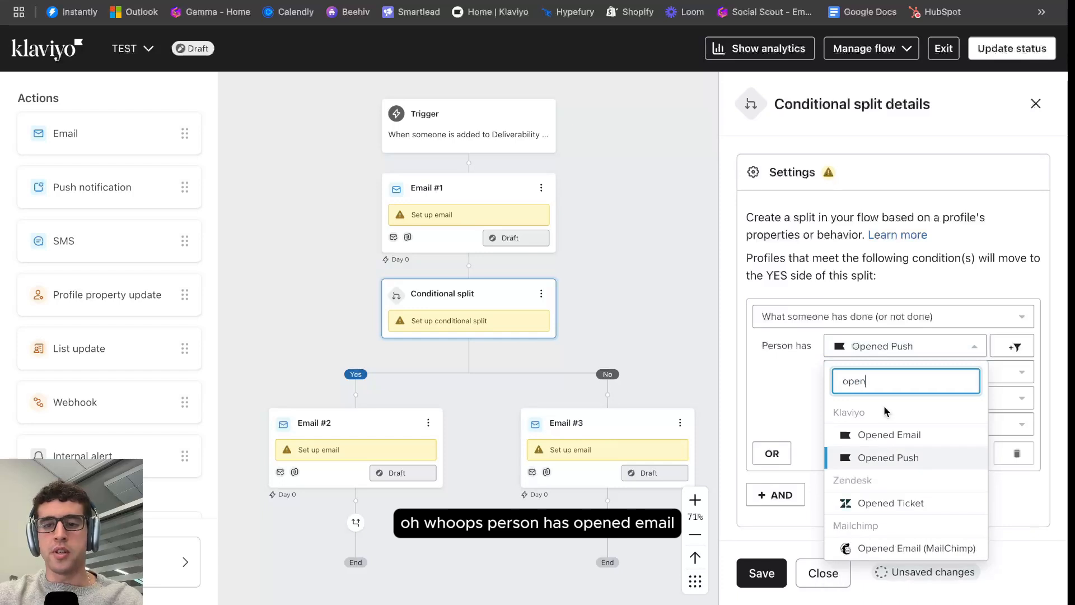
left_click(893, 437)
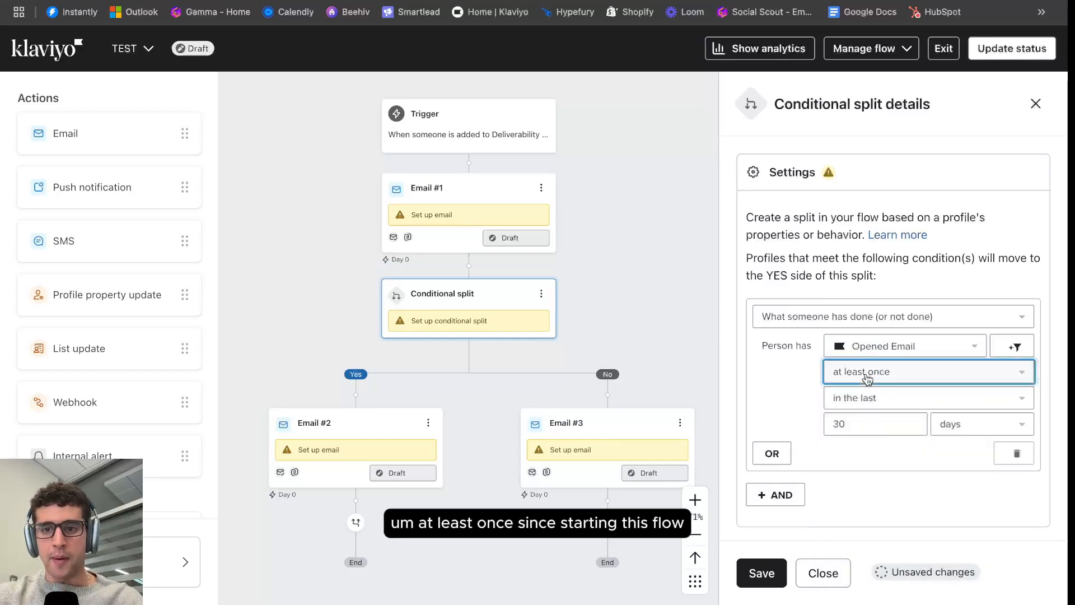
Step: Limit the Opened Email condition to at least once since starting this flow, save the split and close its details
left_click(868, 379)
left_click(848, 398)
left_click(848, 402)
left_click(874, 556)
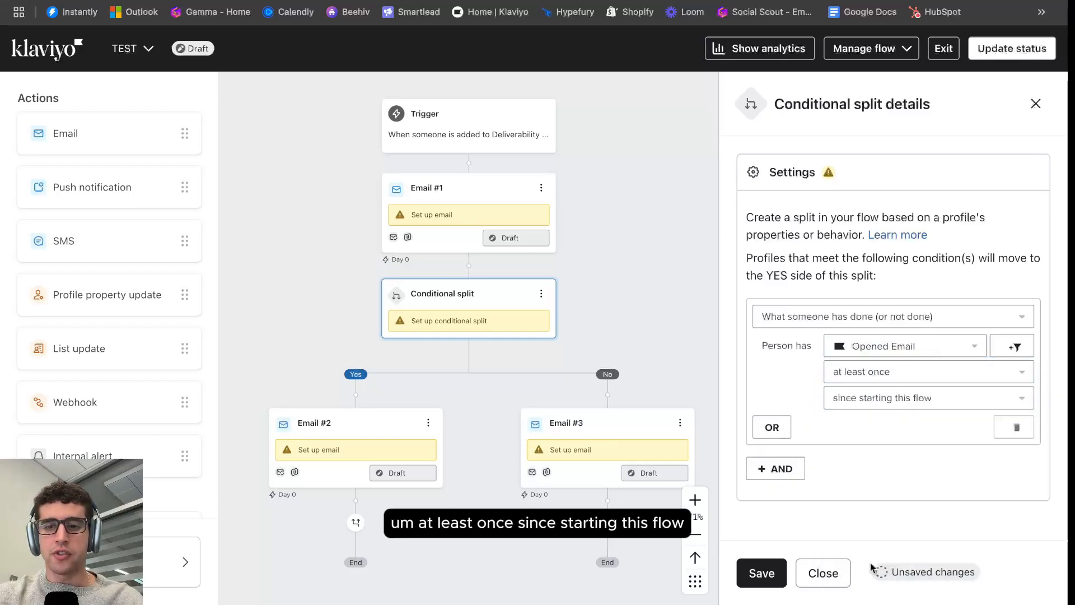
left_click(776, 567)
left_click(1036, 104)
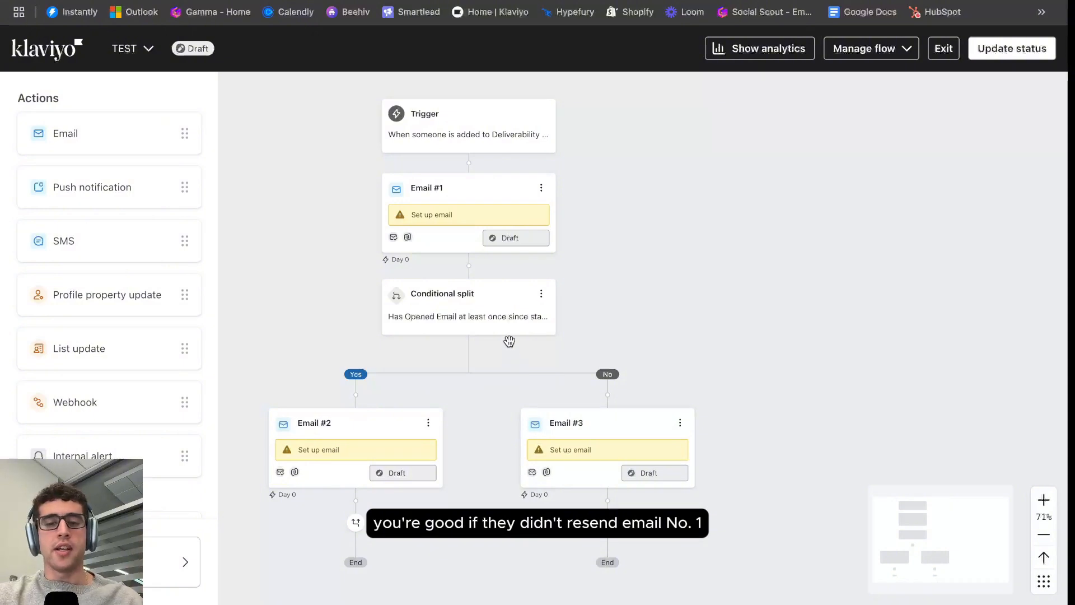
Step: Rename the No branch email as "Email #1 - RESEND", save it and close its details
left_click(627, 430)
left_click(784, 183)
key("BackSpace")
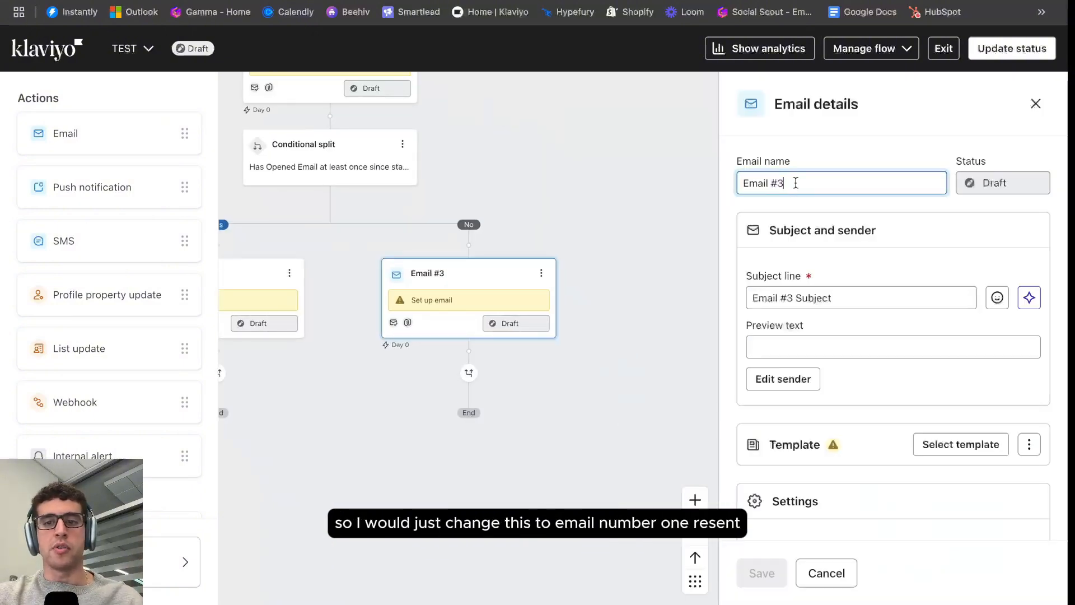
type("1 - RE")
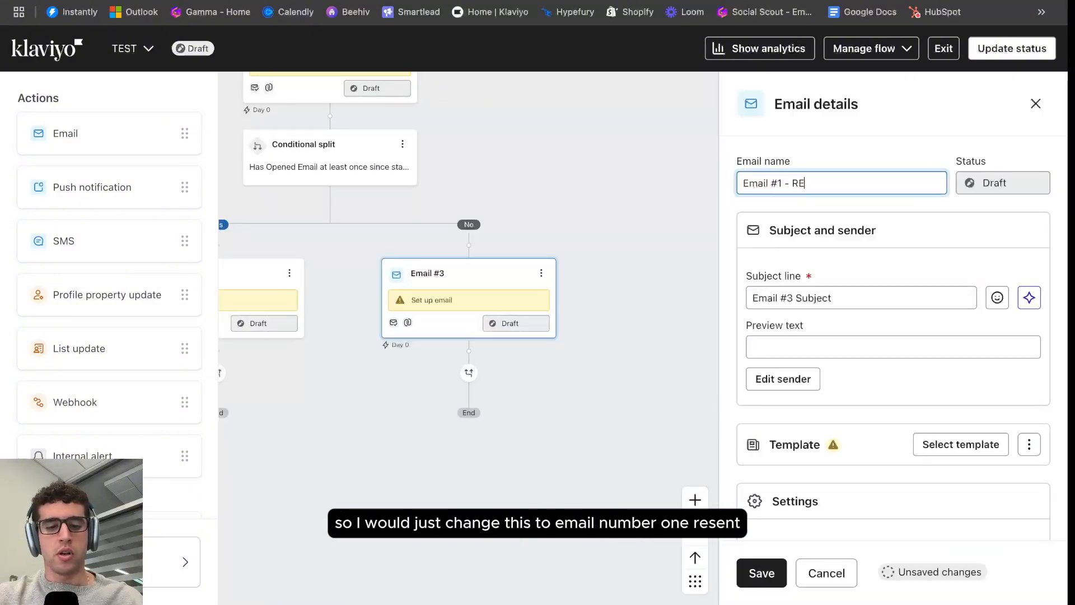
type("SEND")
left_click(762, 573)
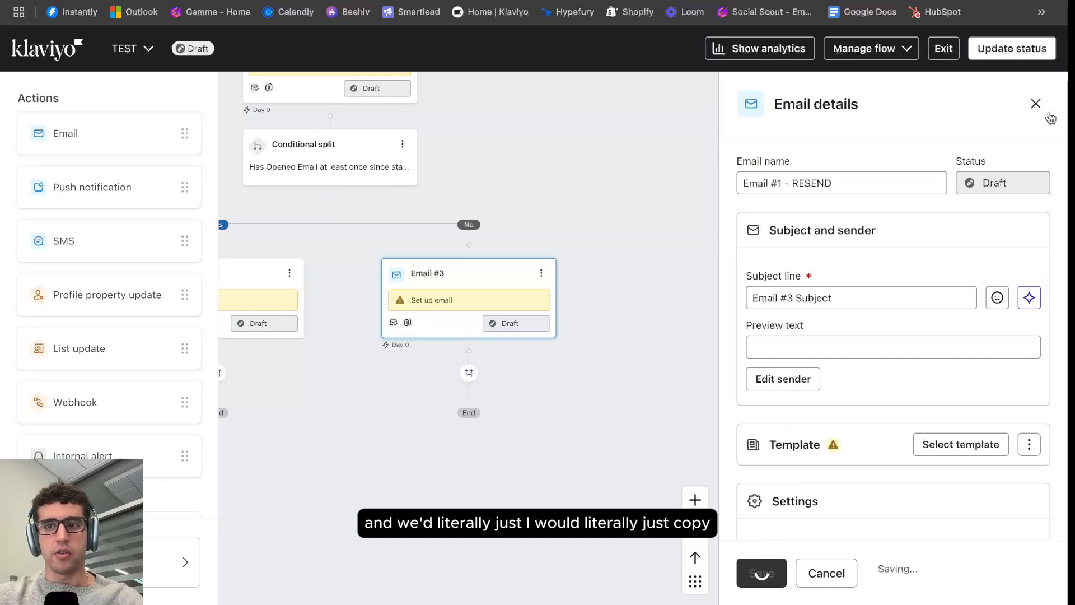
left_click(1036, 103)
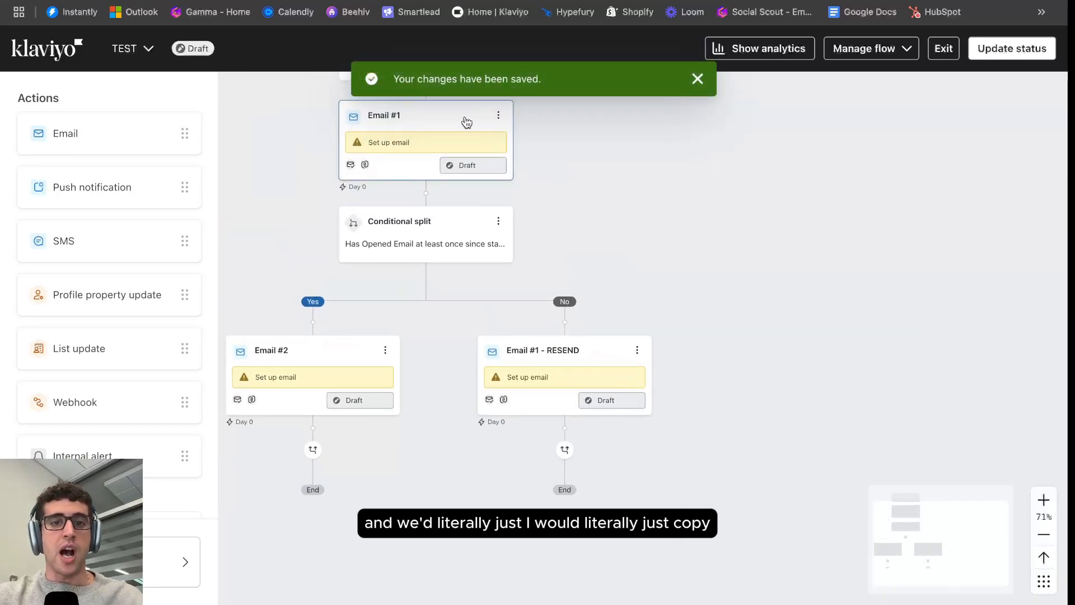
Step: Review the flow's branches and the conditional split's Opened Email condition, then close the split details
scroll(588, 388, "left", 1)
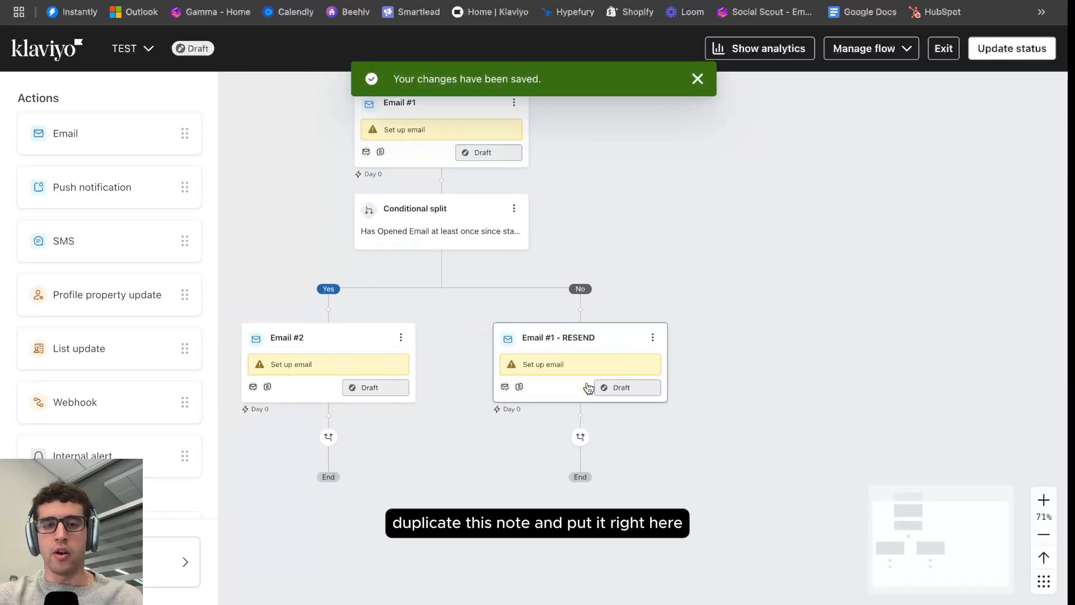
scroll(589, 388, "up", 1)
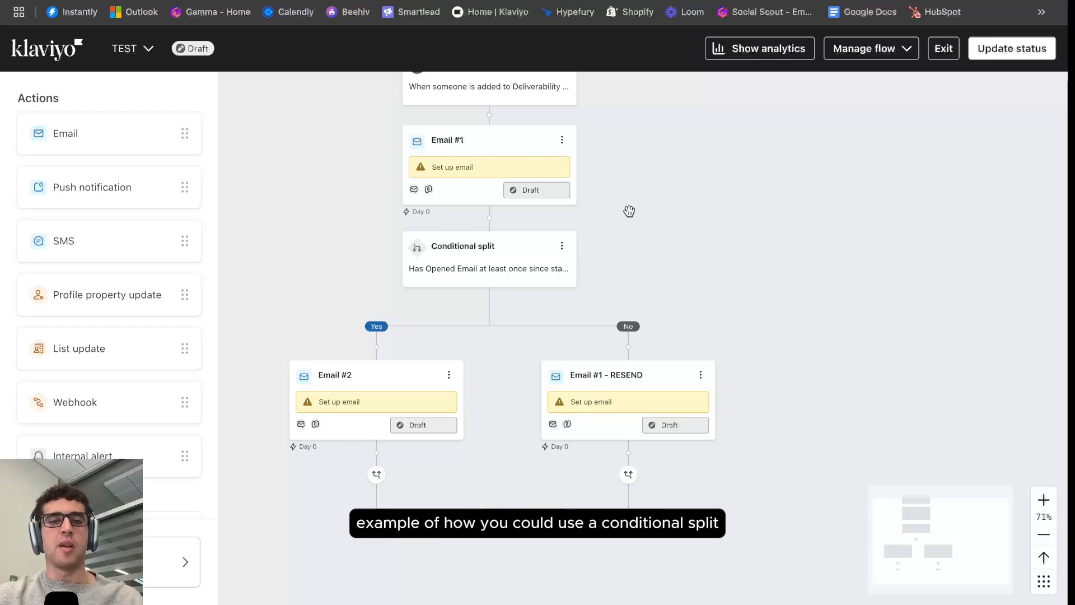
left_click(499, 246)
scroll(787, 311, "down", 3)
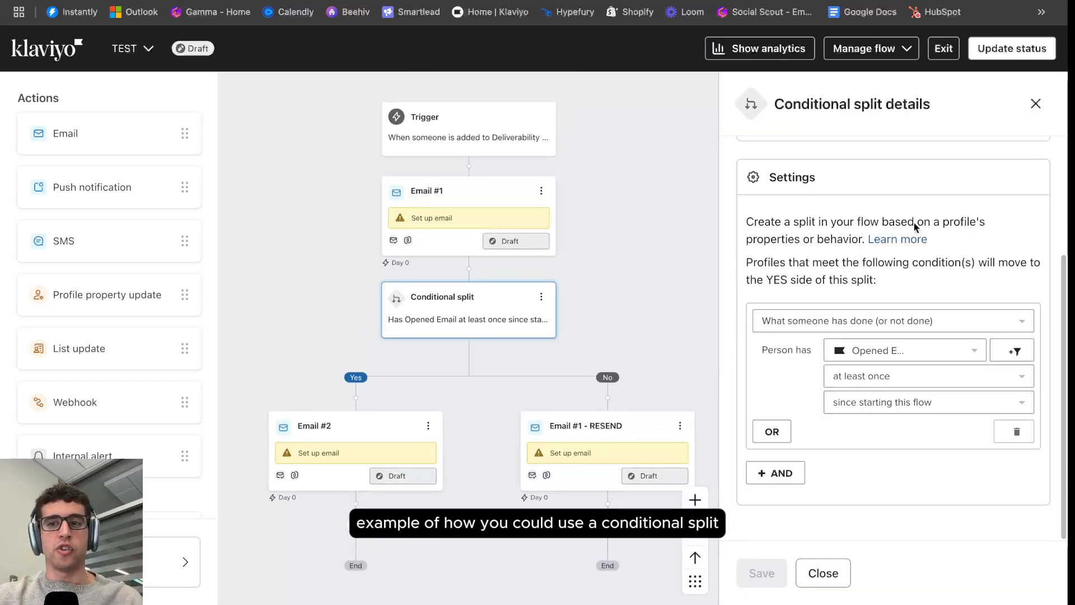
left_click(1036, 104)
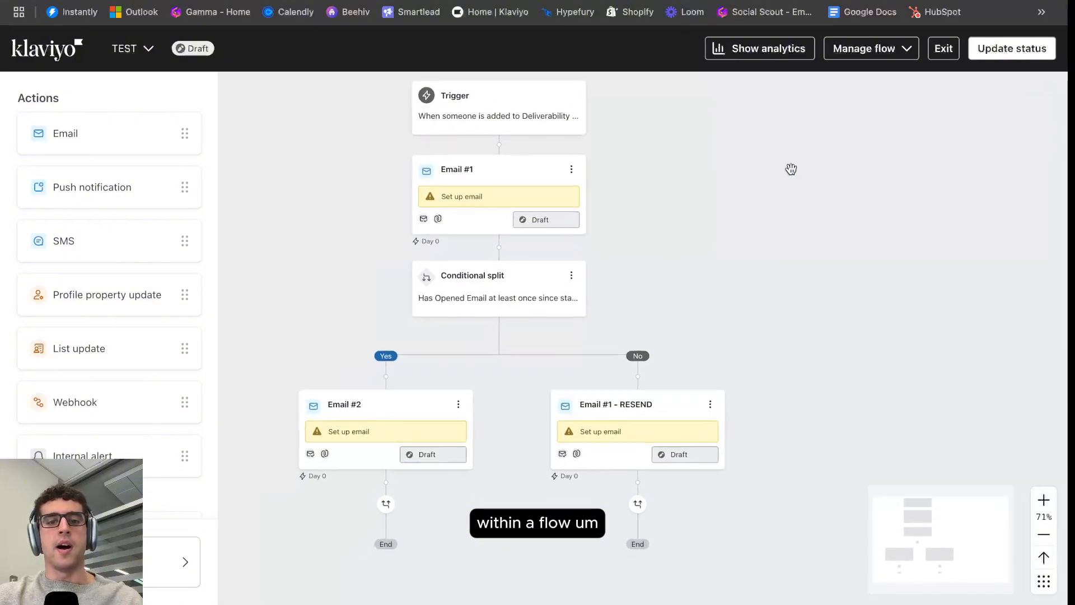